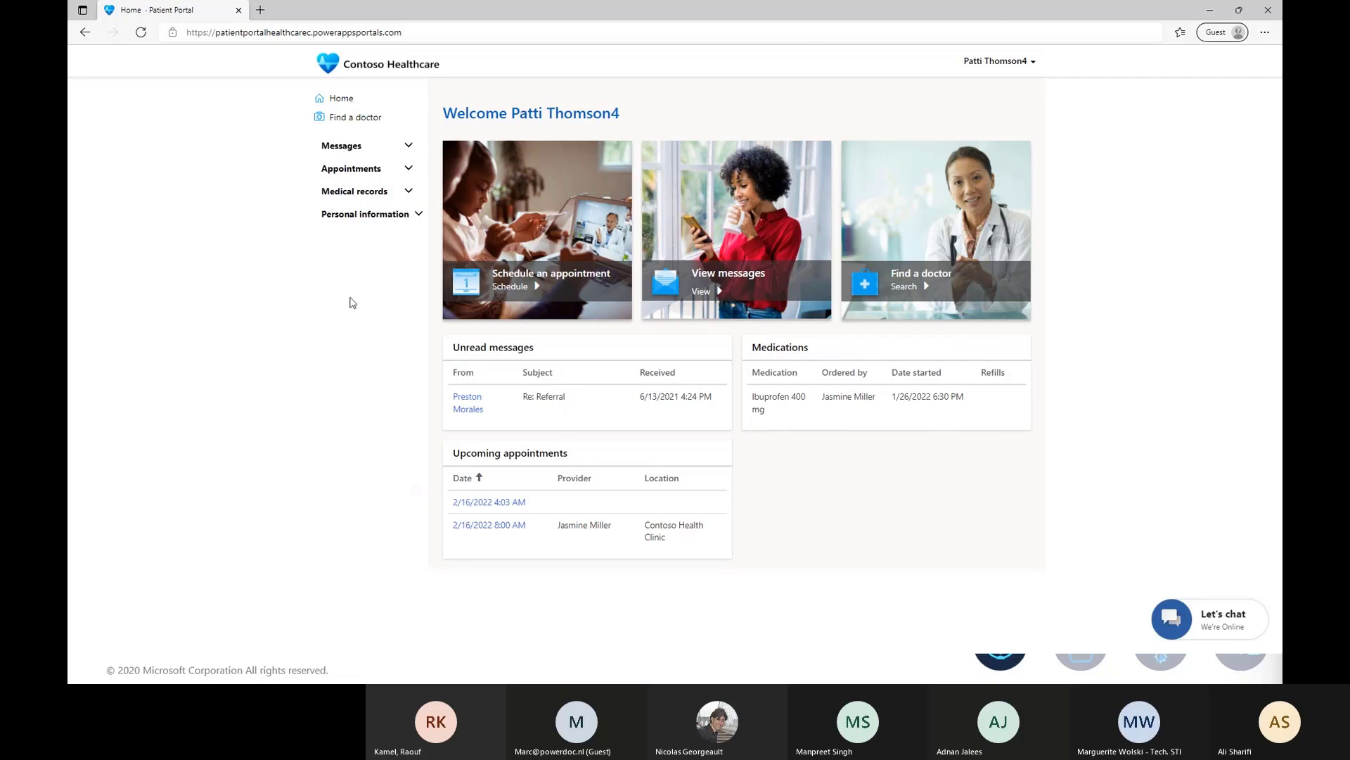
Check the patient's message inbox and the list of upcoming appointments.
left_click(408, 144)
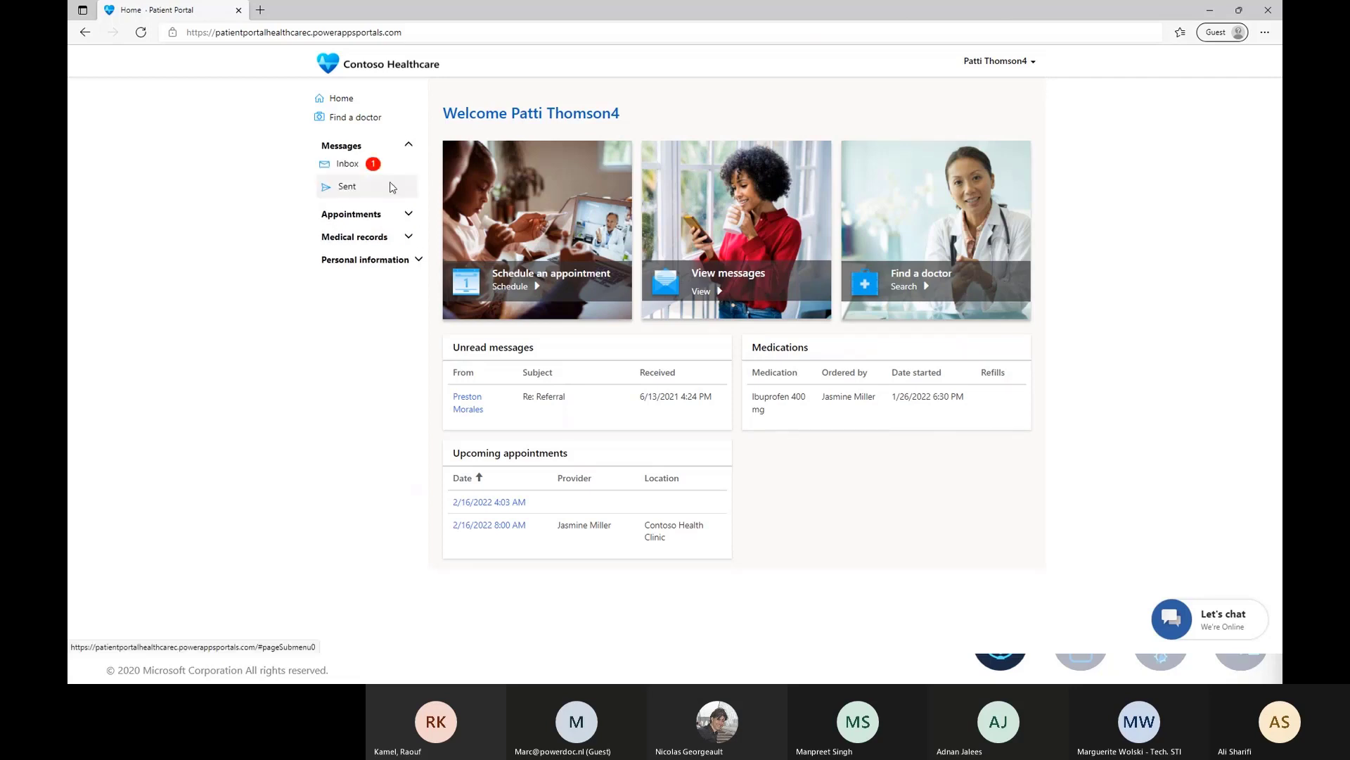
left_click(350, 164)
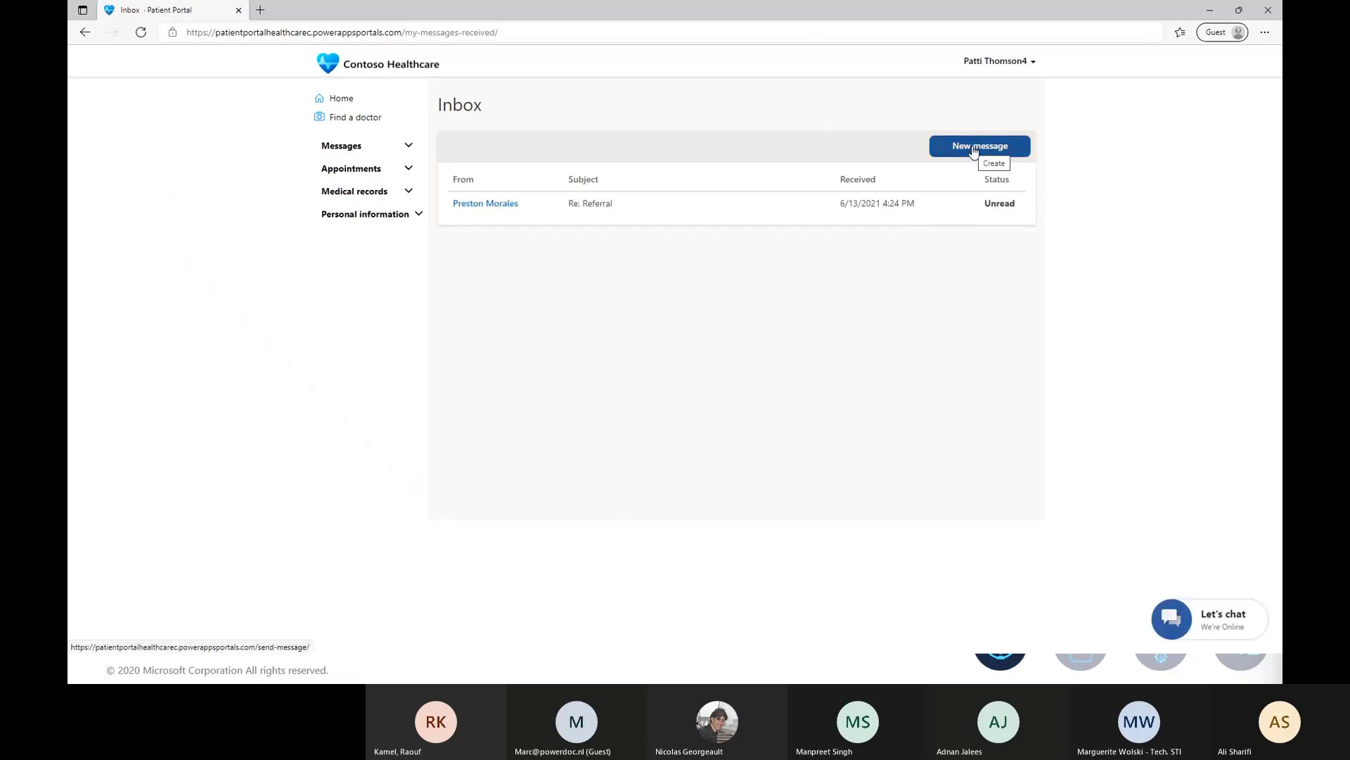
left_click(410, 170)
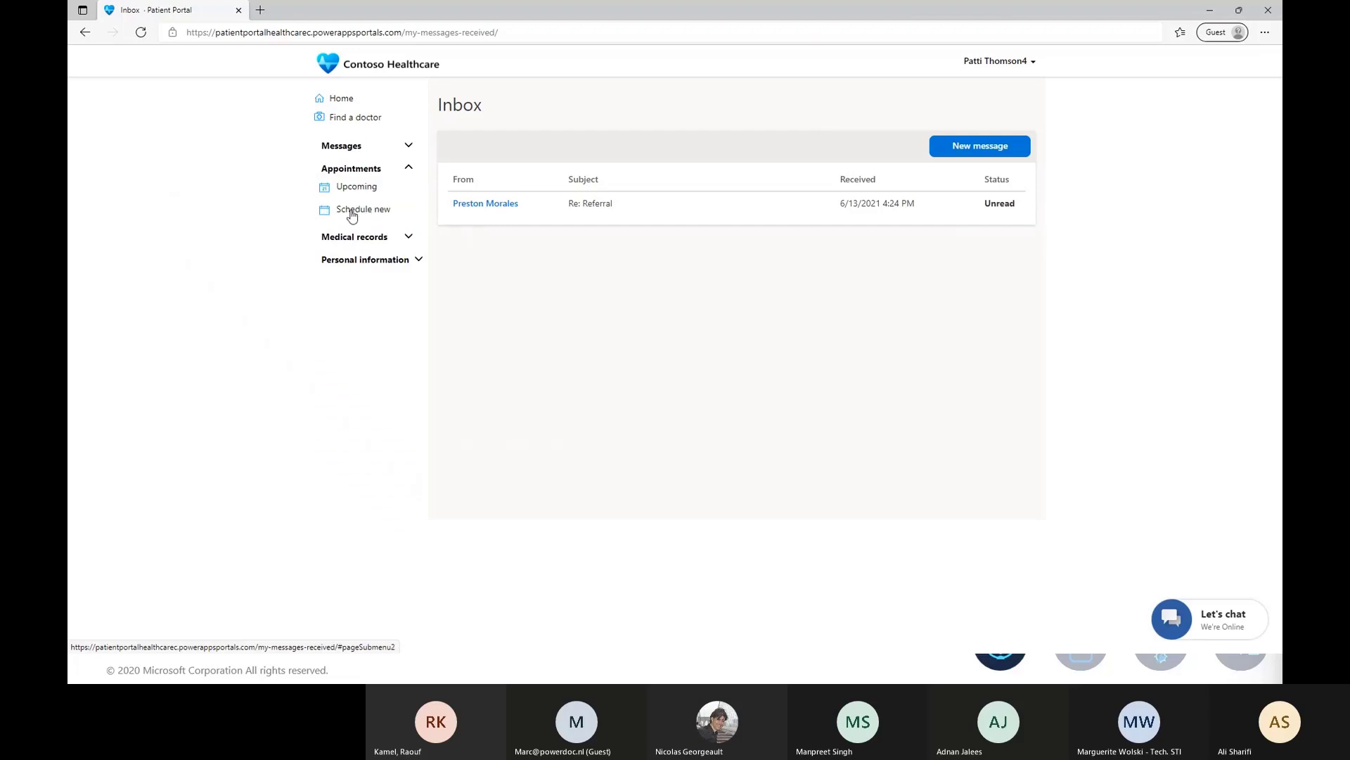
left_click(366, 188)
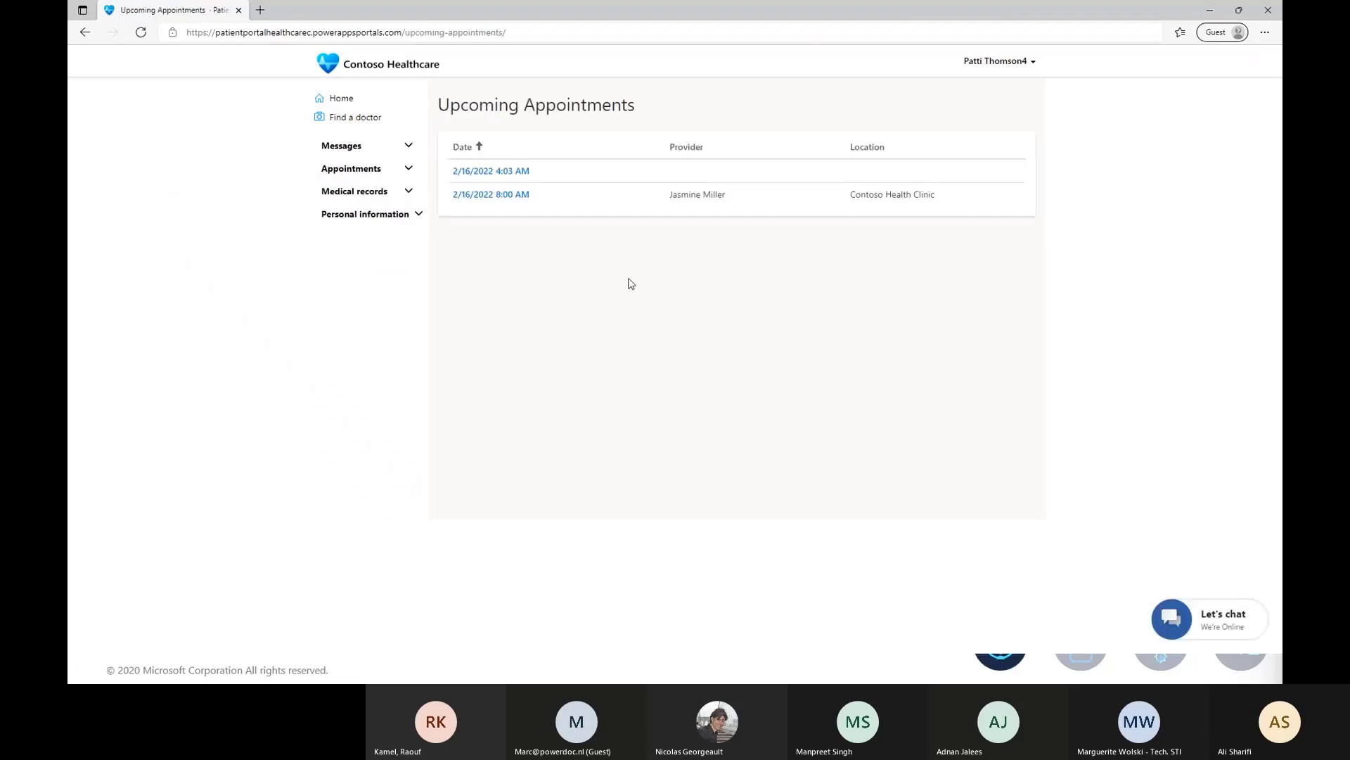
Start scheduling a new virtual appointment to reach the provider and reason choices.
left_click(408, 171)
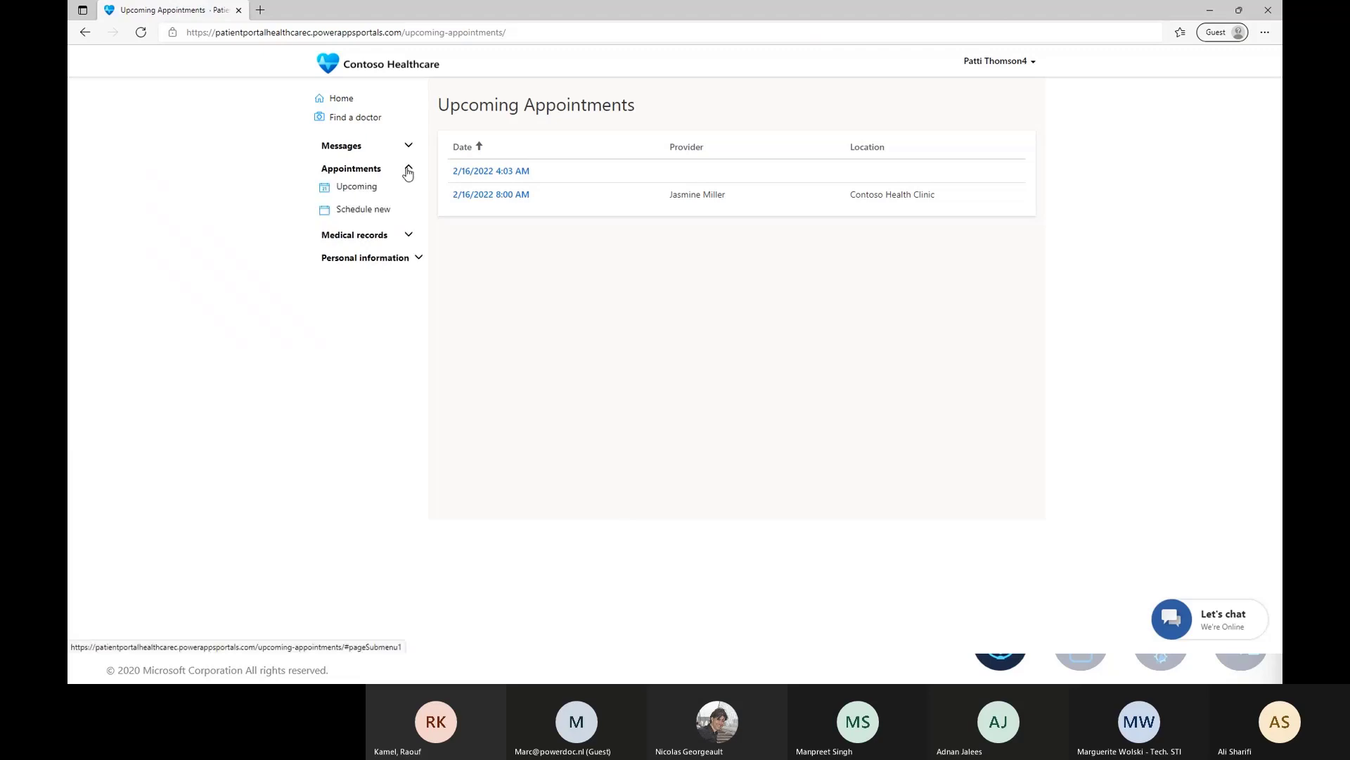
left_click(342, 209)
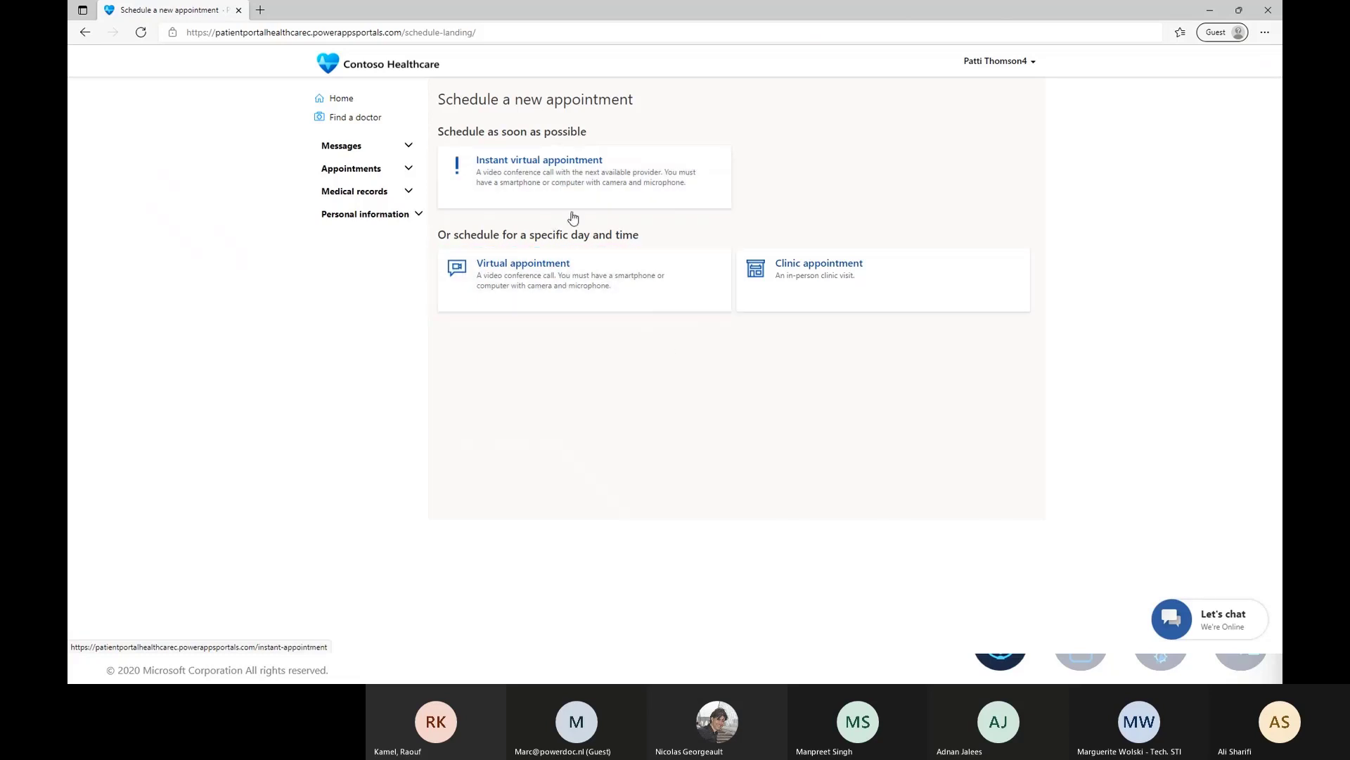
left_click(545, 293)
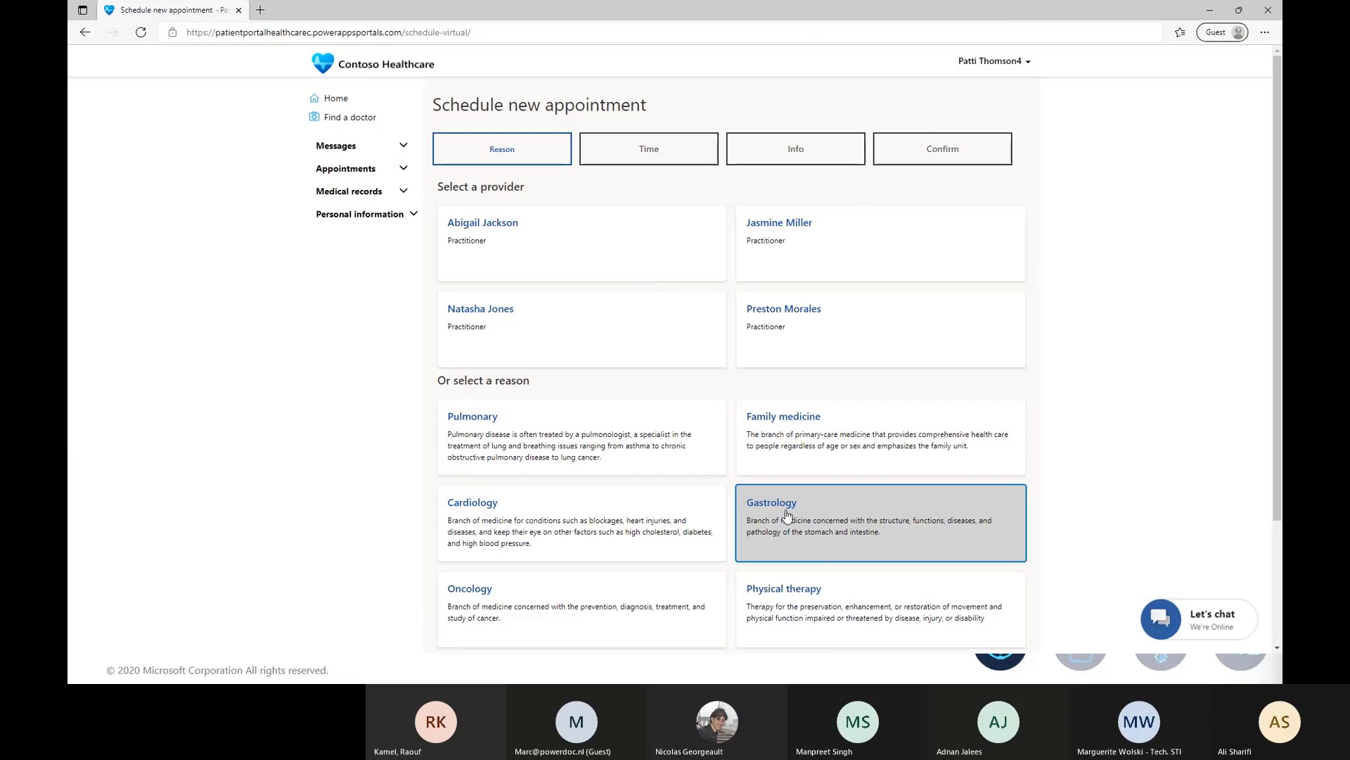
Open the Medical records Overview showing the Feb 17–23, 2022 timeline with one EMR appointment.
left_click(552, 445)
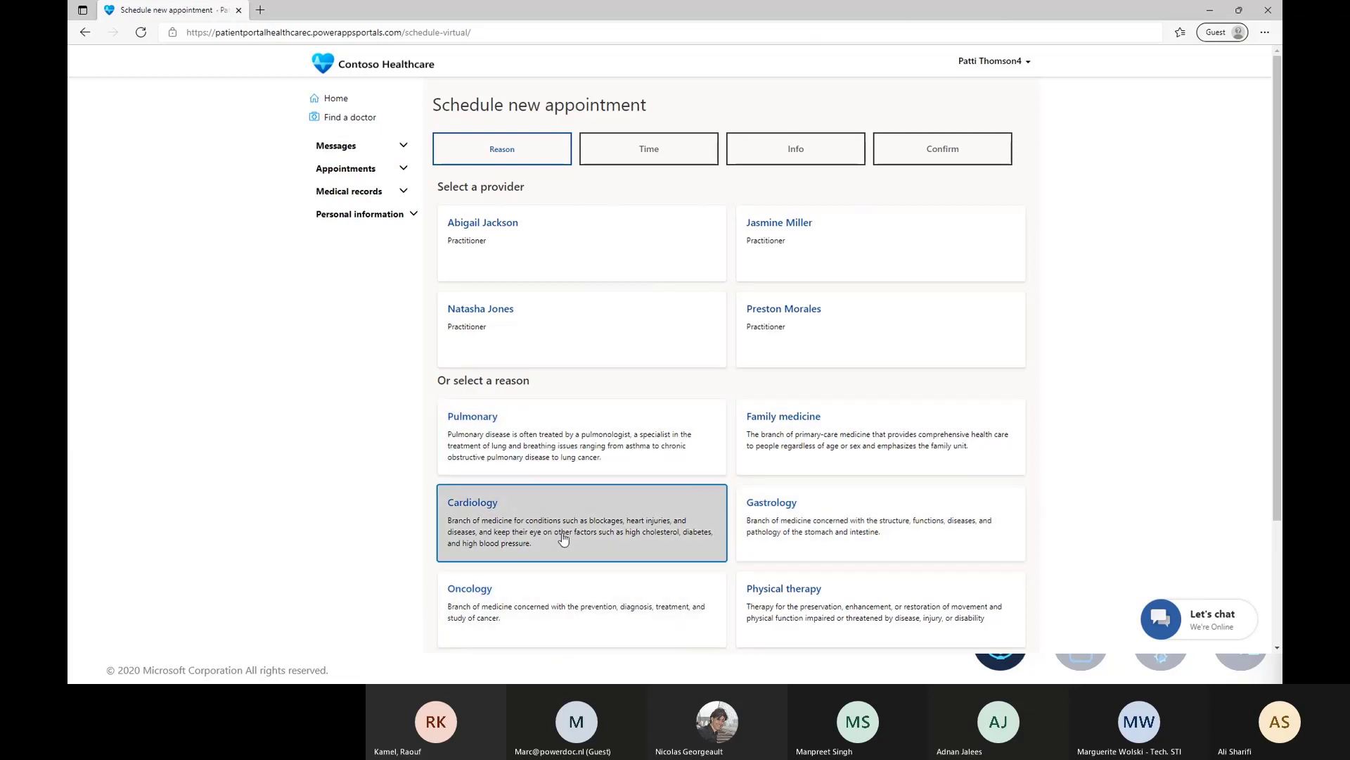
left_click(405, 195)
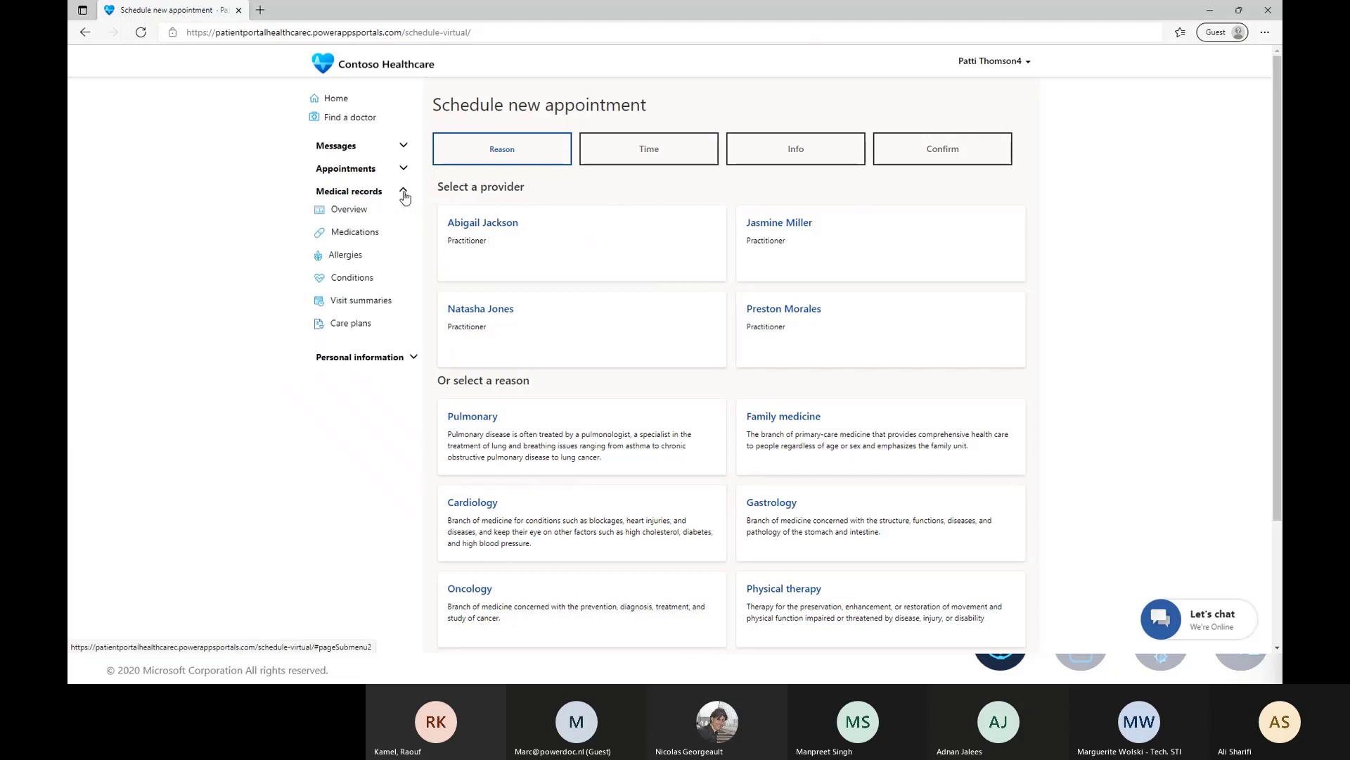
left_click(364, 211)
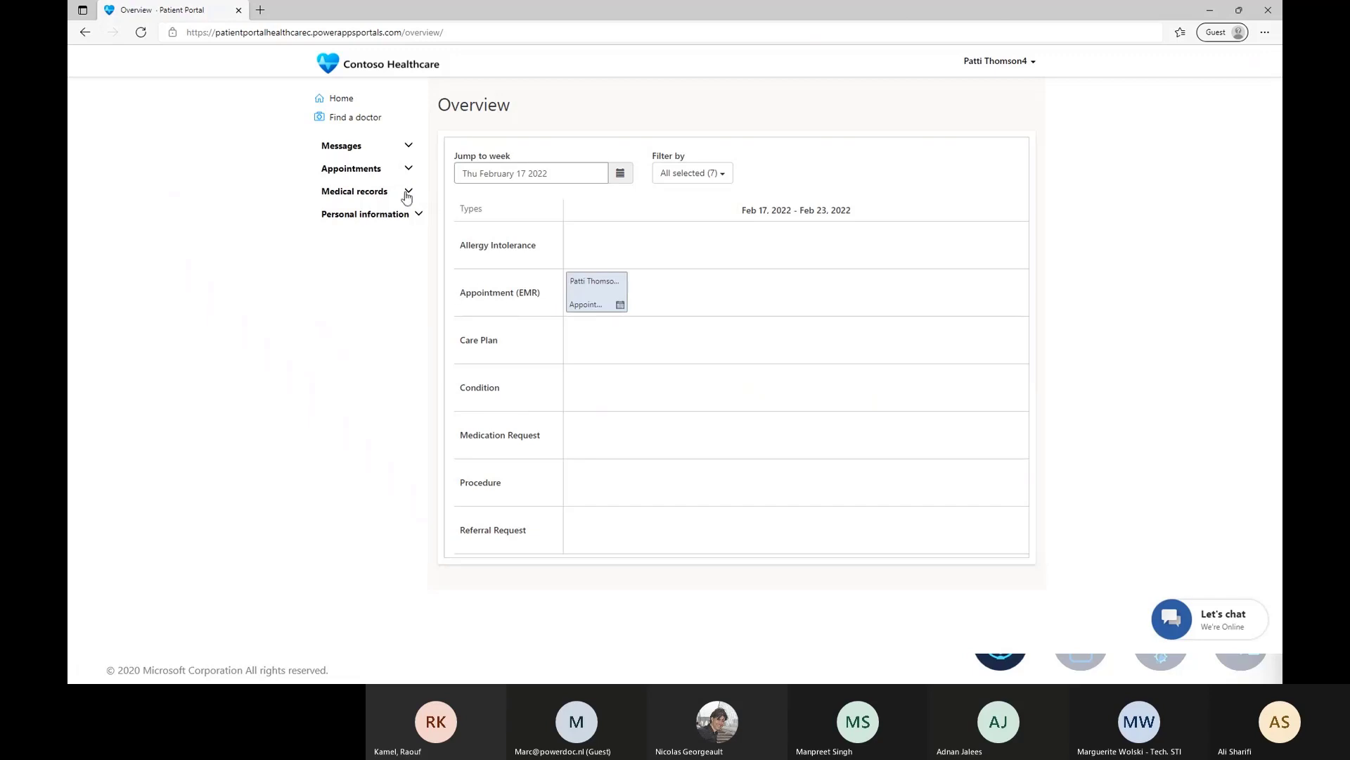
Go back to the portal home page and open the Let's chat live chat window.
left_click(407, 194)
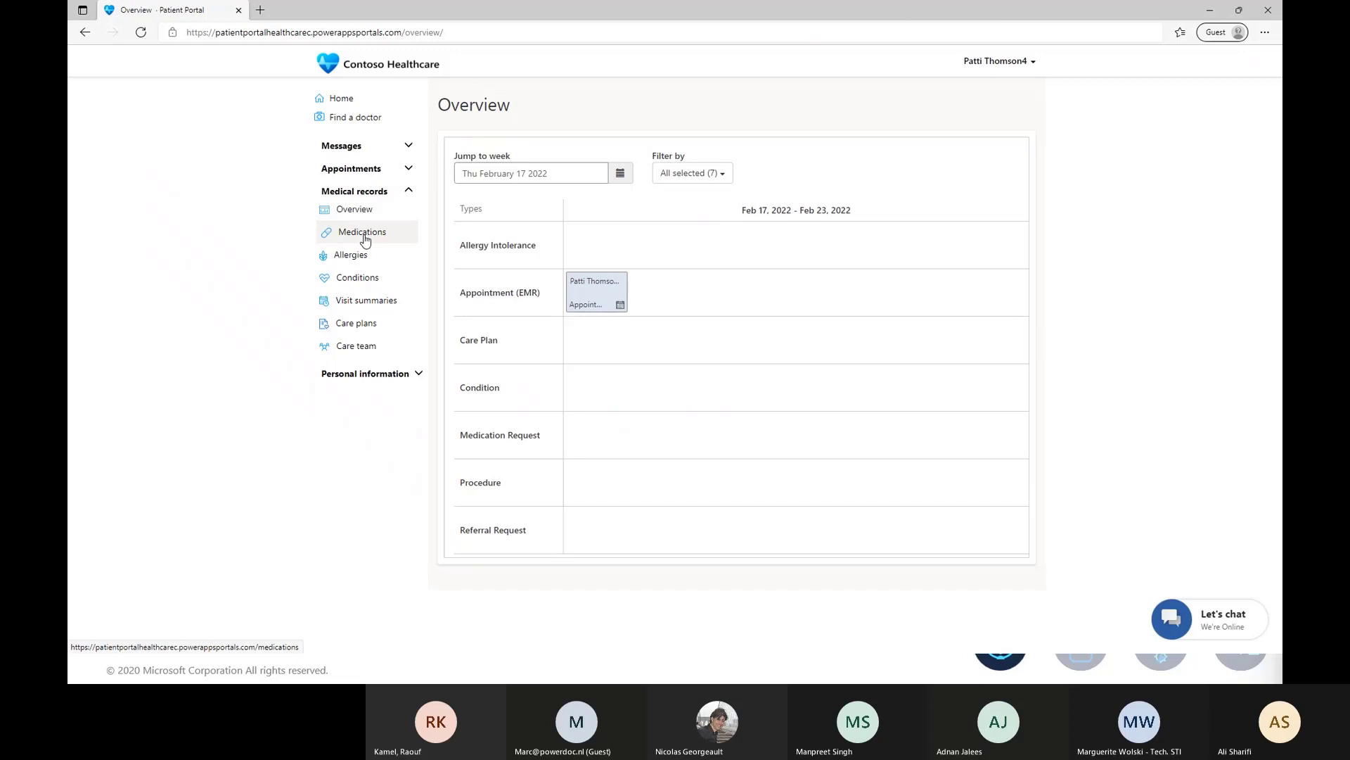
left_click(417, 375)
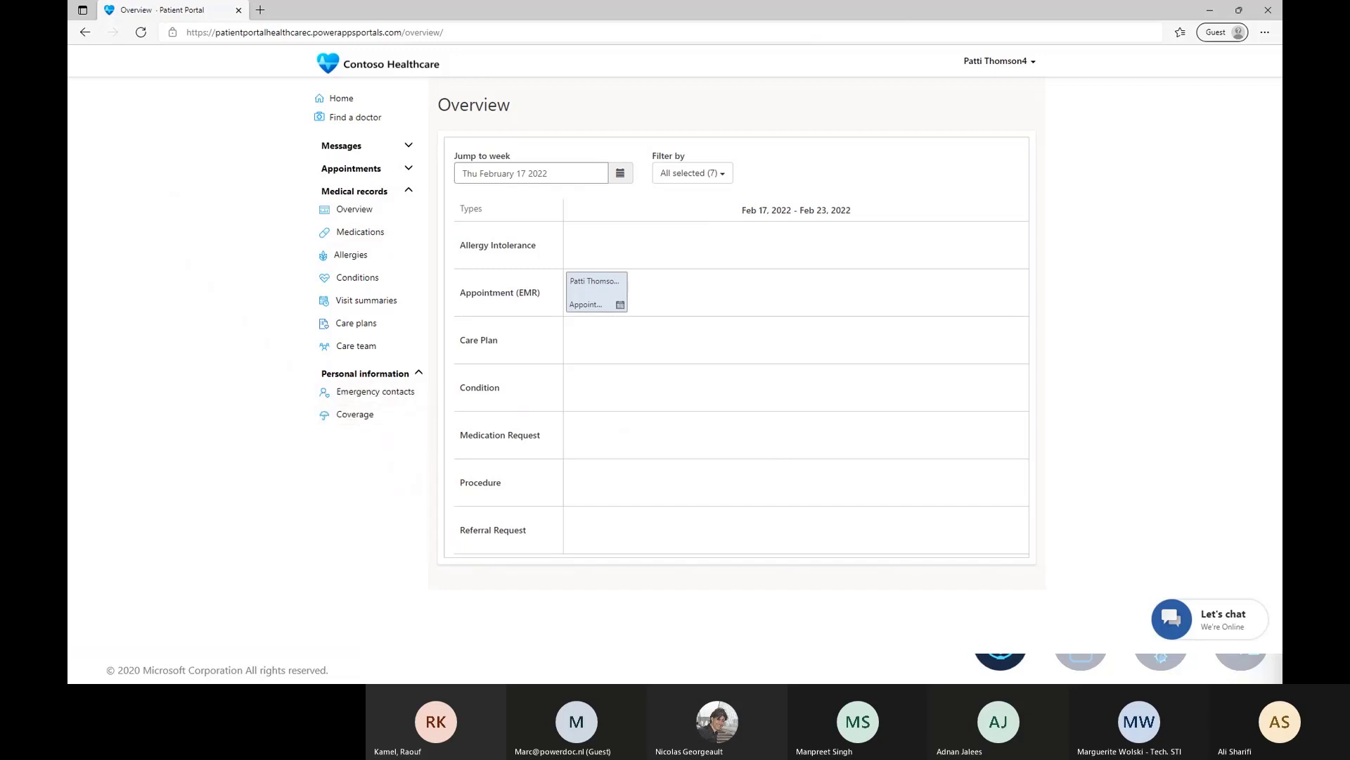
left_click(351, 100)
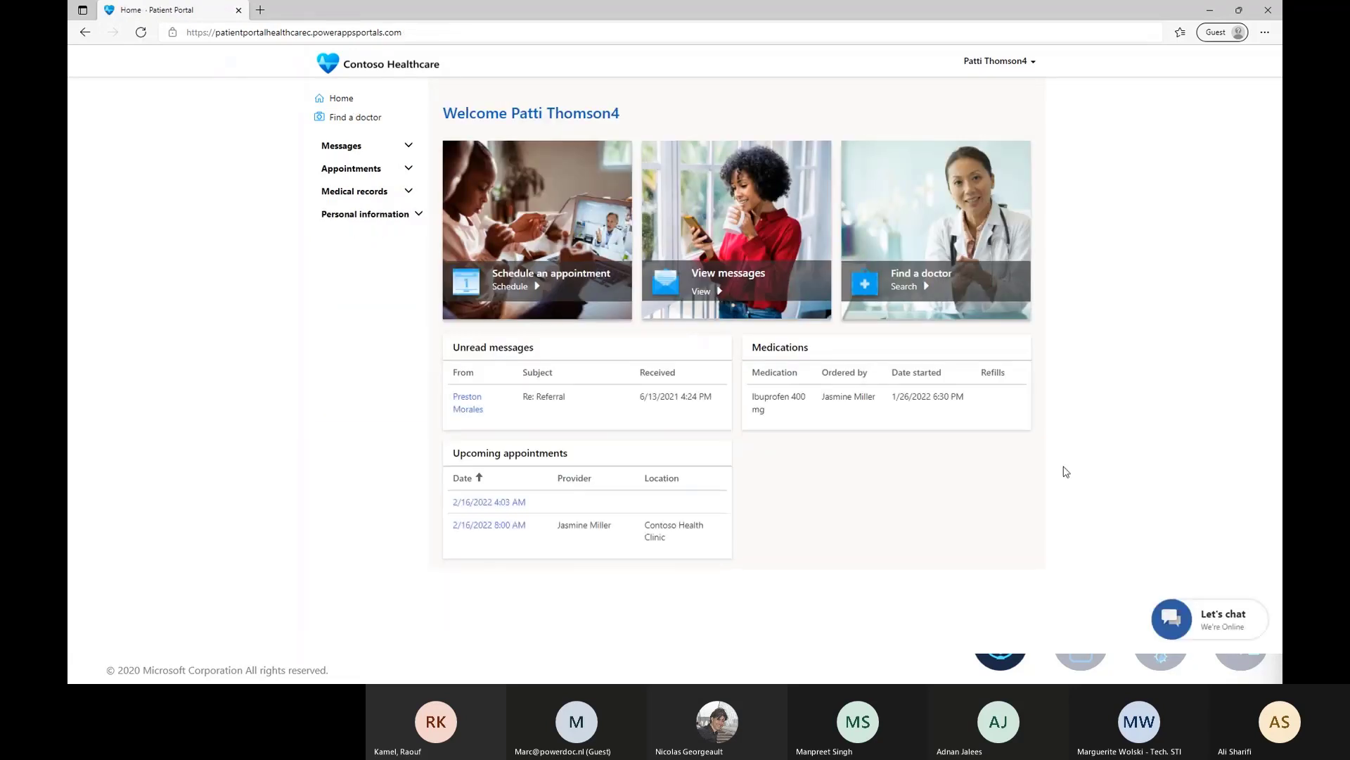
left_click(1171, 619)
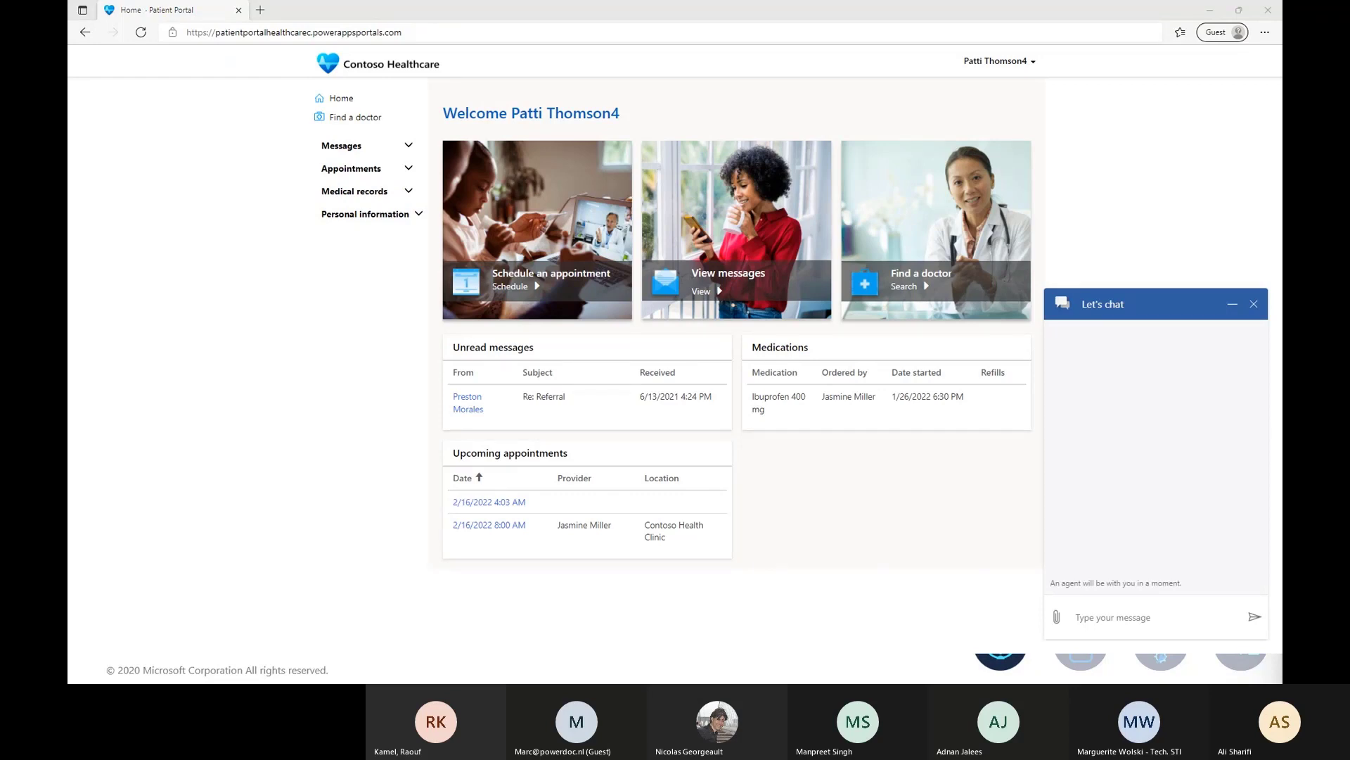
Tell the chat bot about the twisted knee and send 'Speak to a specialist.'.
left_click(1098, 615)
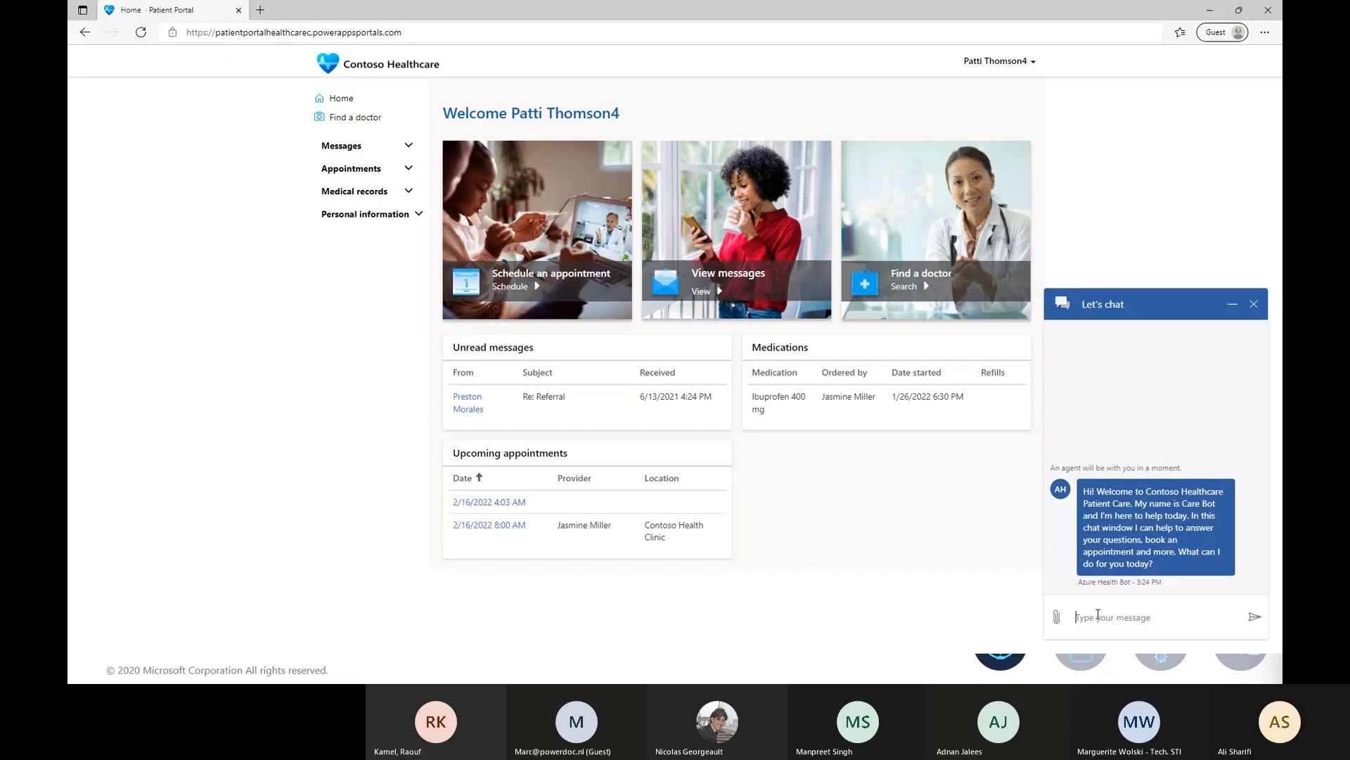
type("I twisted my knee when running.")
key("Return")
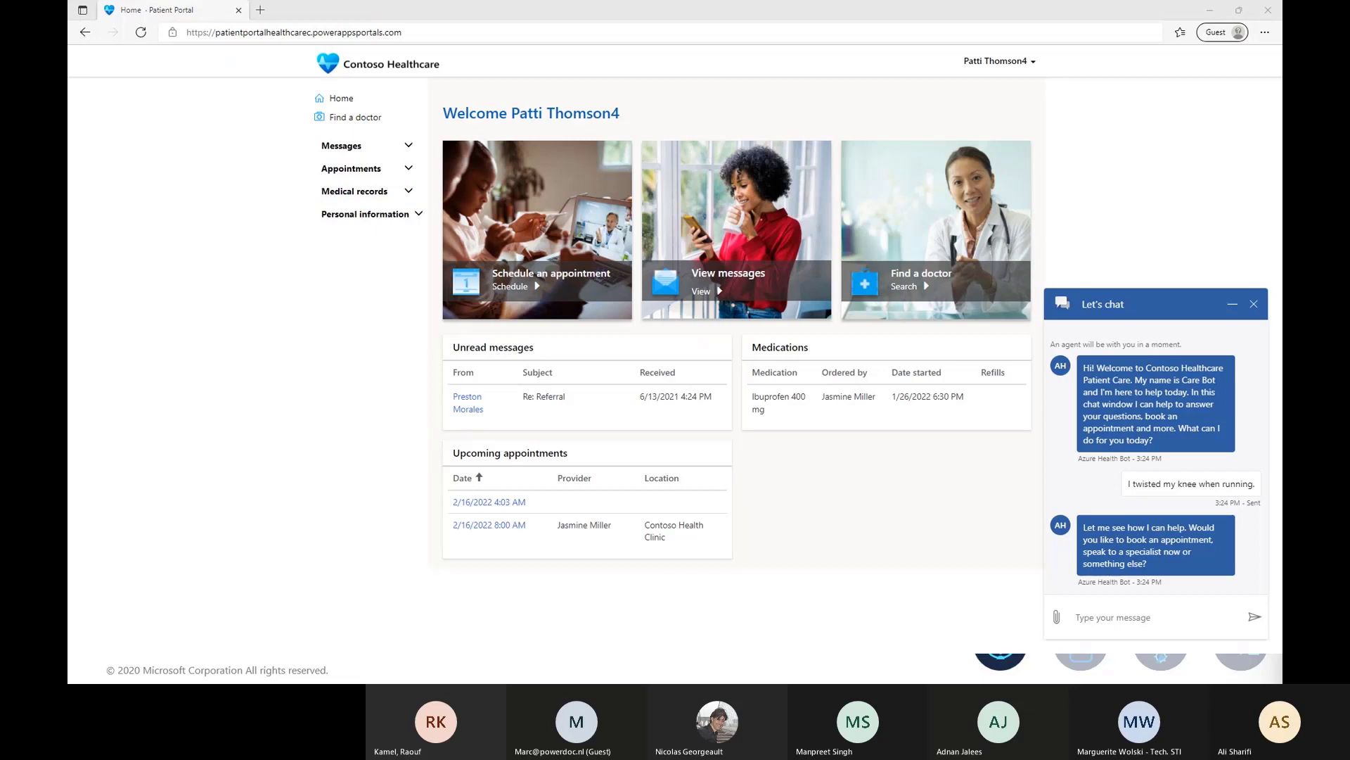
left_click(1099, 614)
type("Speak to a specialist.")
key("Return")
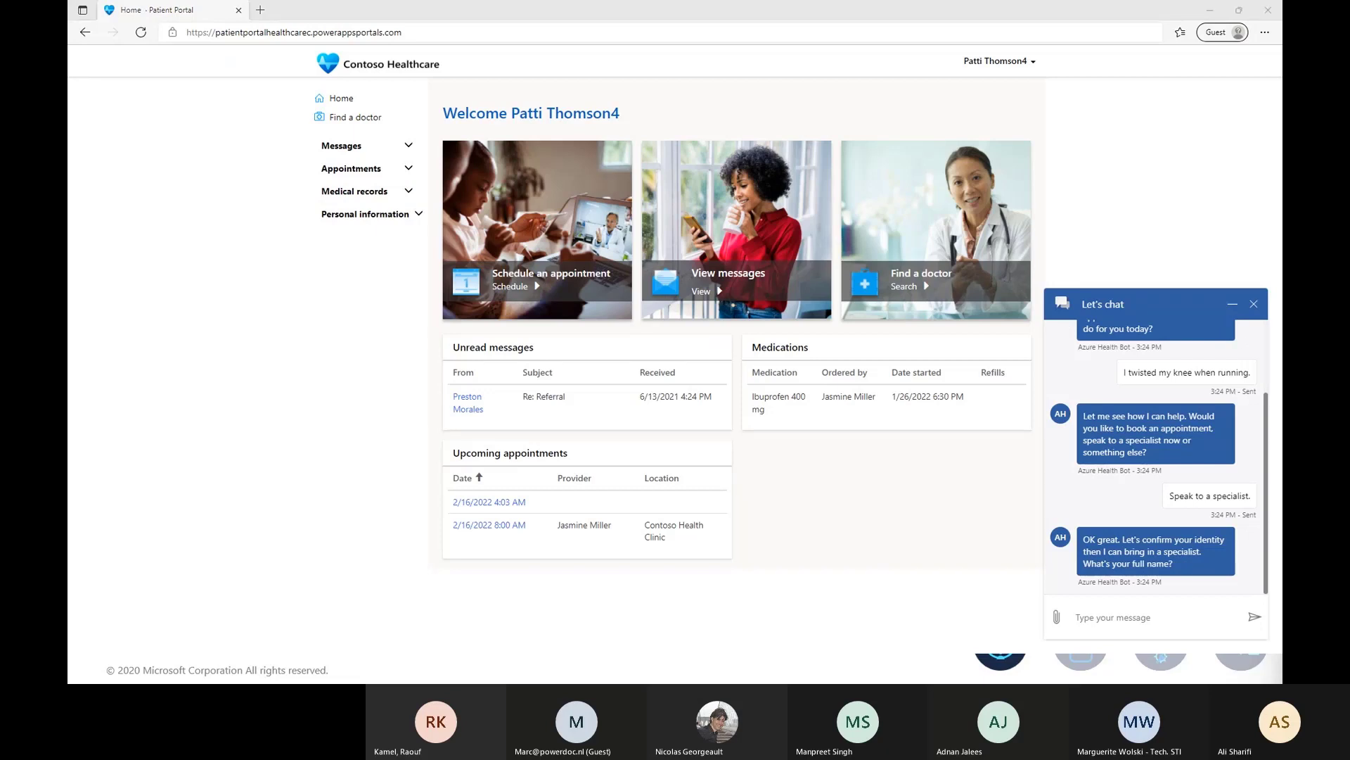
Confirm identity with the patient's full name, date of birth and first address line, then maximize Dynamics 365.
left_click(1095, 612)
key("Return")
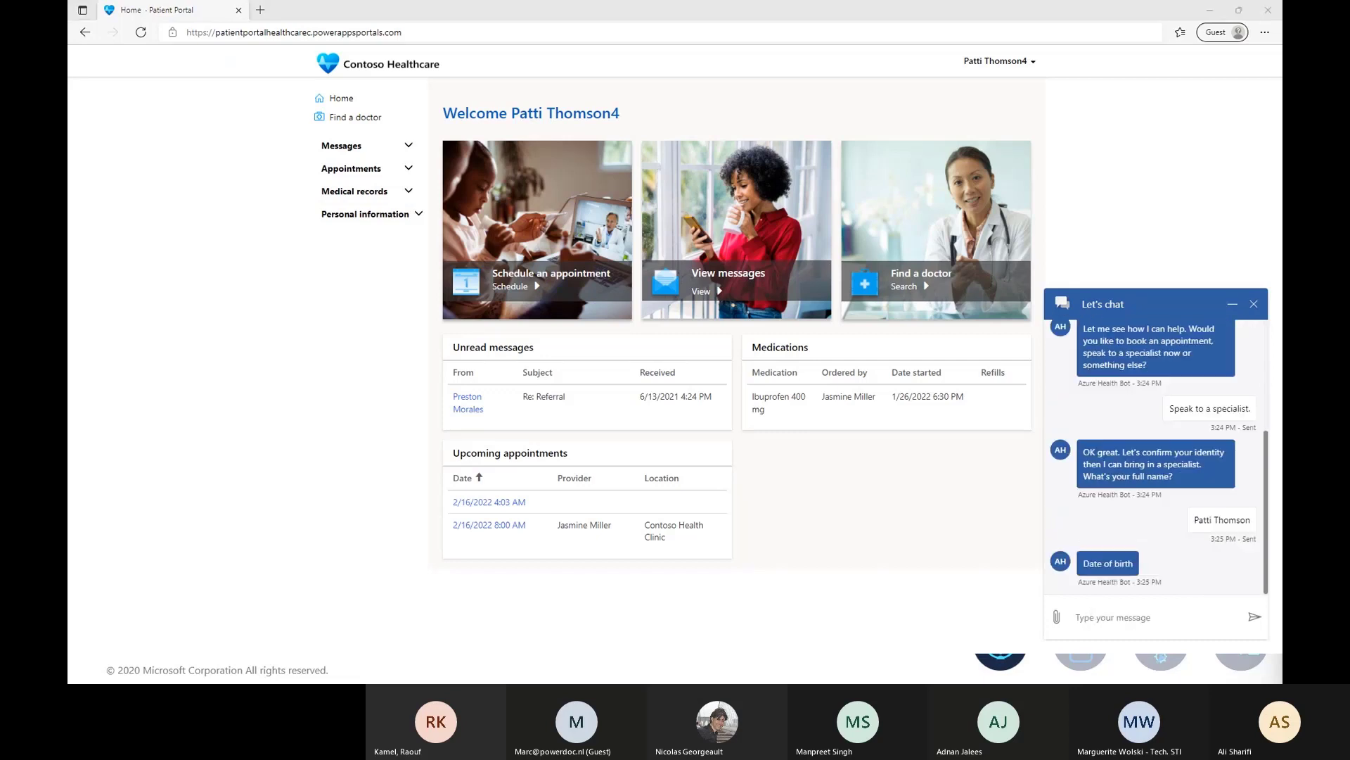
left_click(1102, 614)
type("12/12/1970")
key("Return")
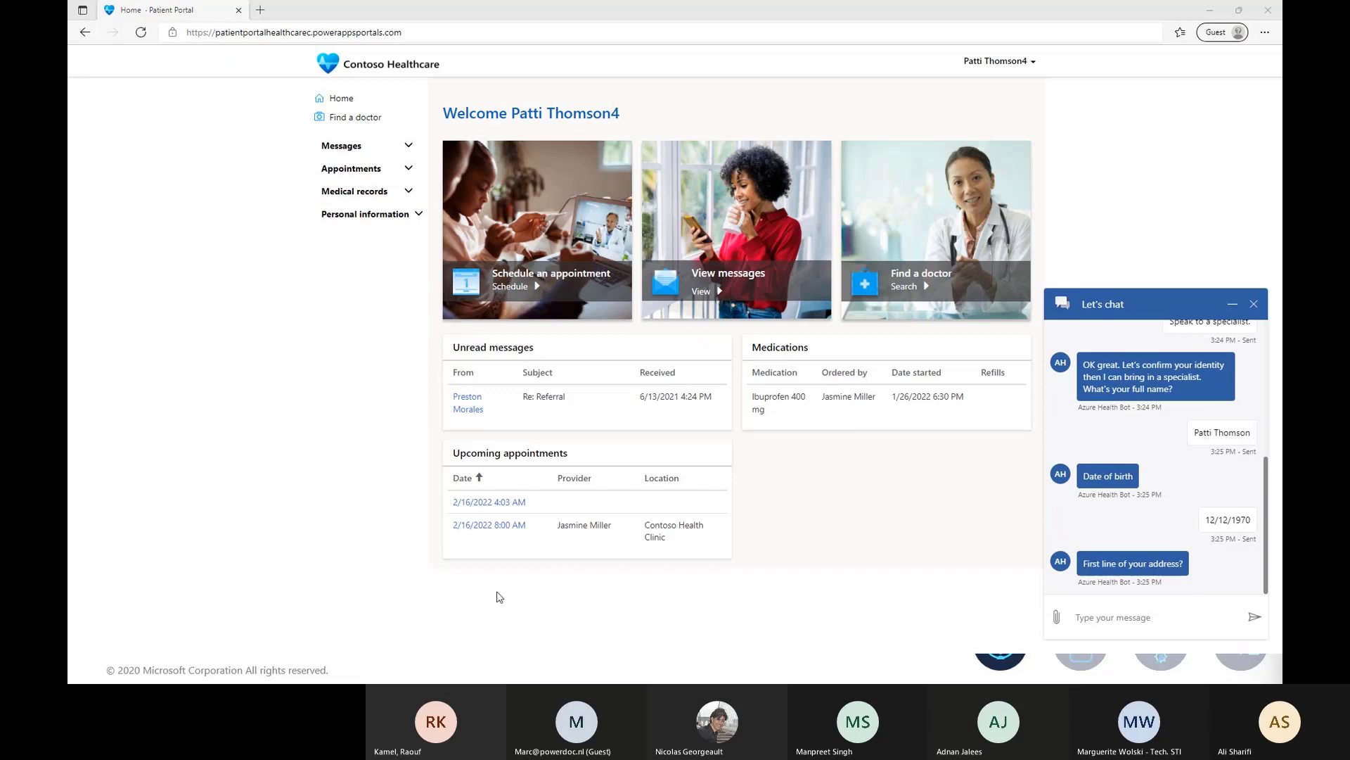
left_click(1095, 614)
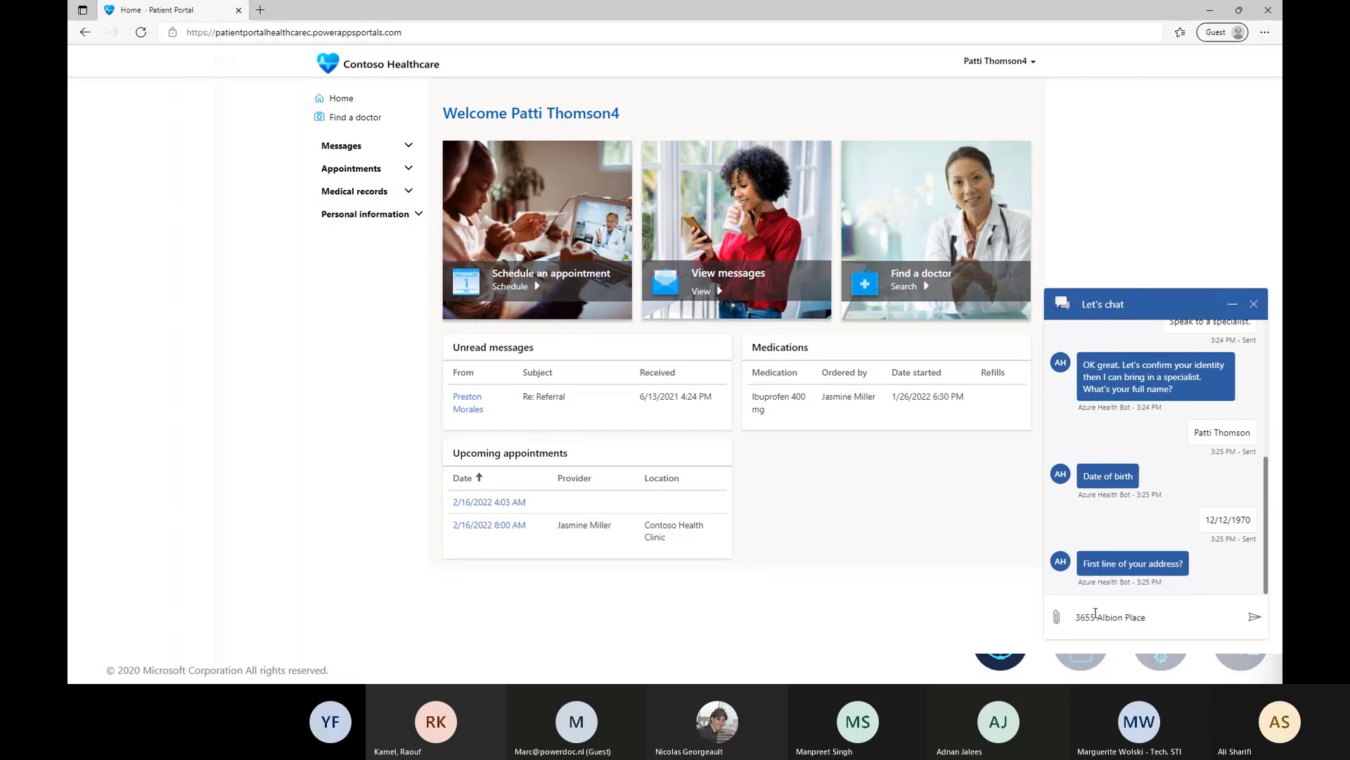
key("Return")
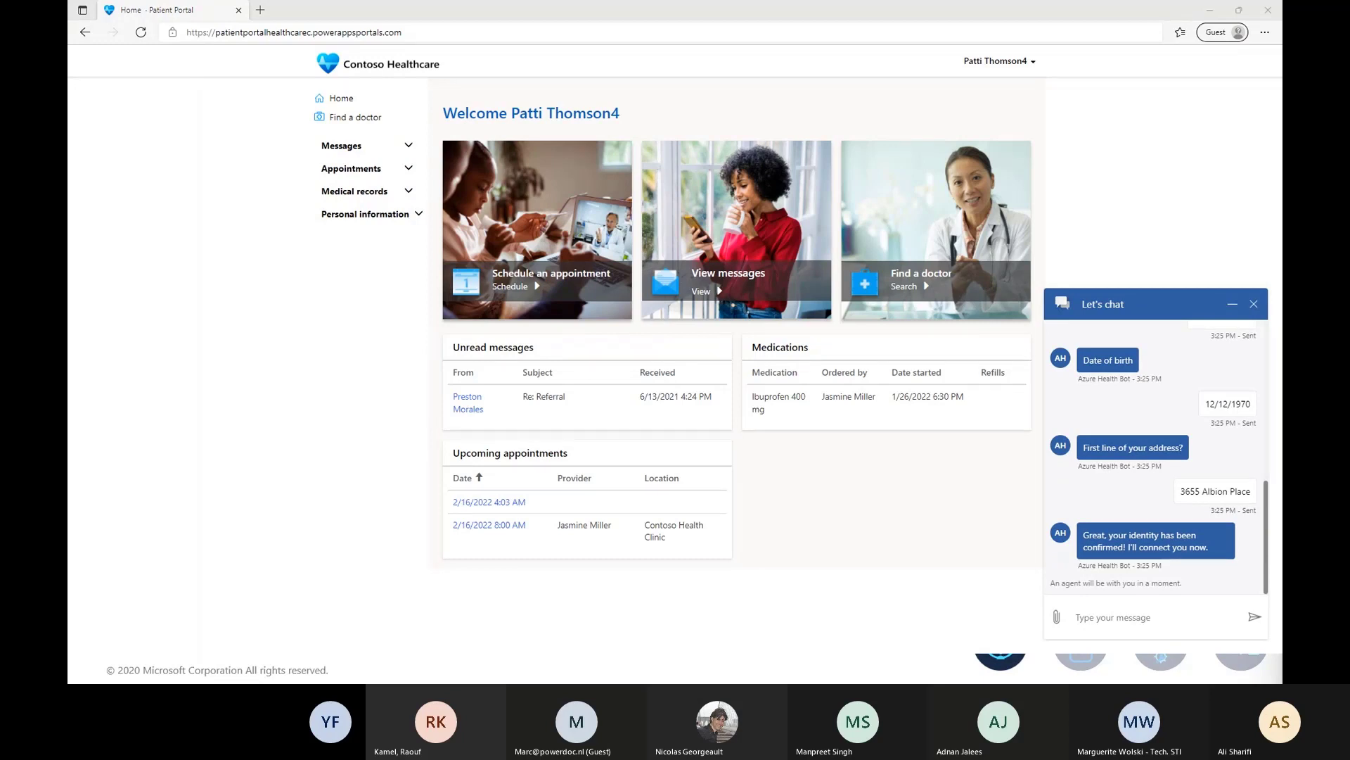
left_click_drag(1280, 296, 676, 416)
key("super+Up")
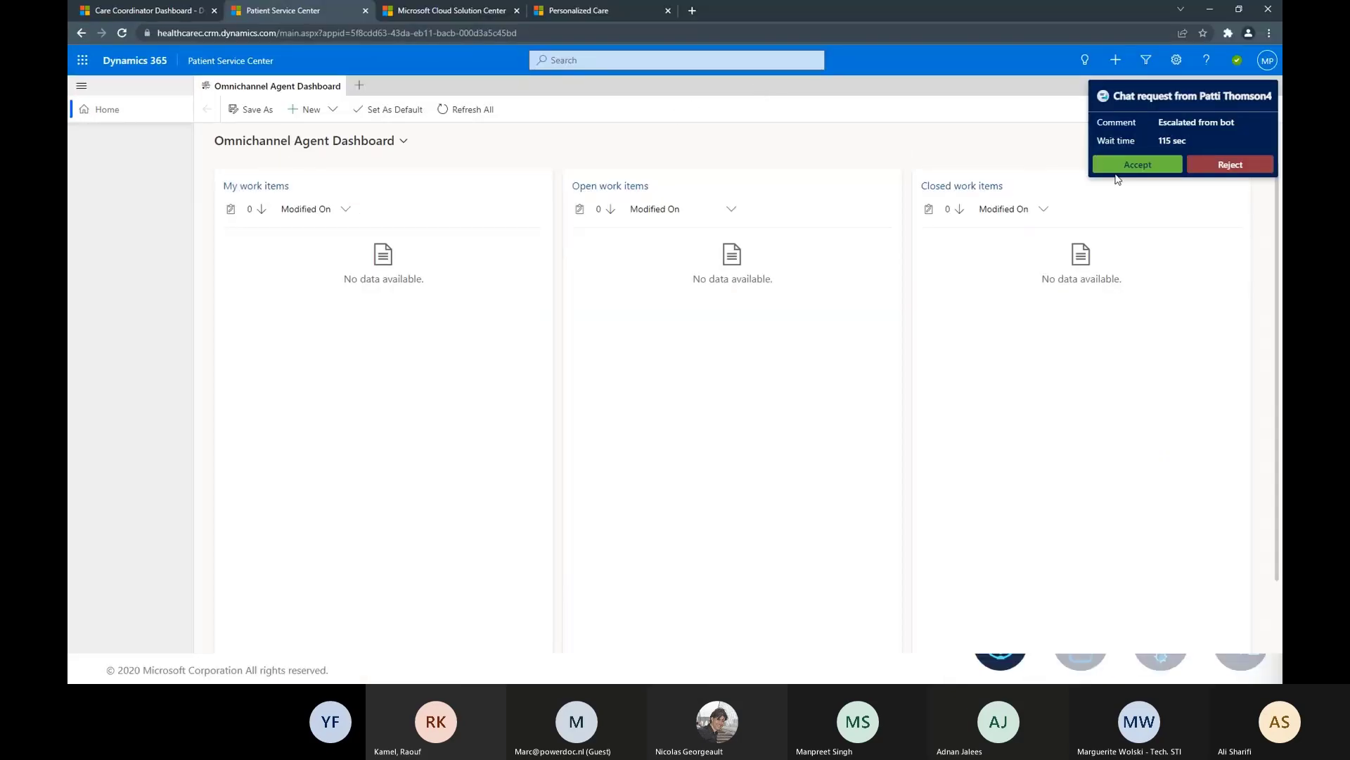
Accept the incoming patient chat request on the Omnichannel Agent Dashboard.
left_click(1138, 166)
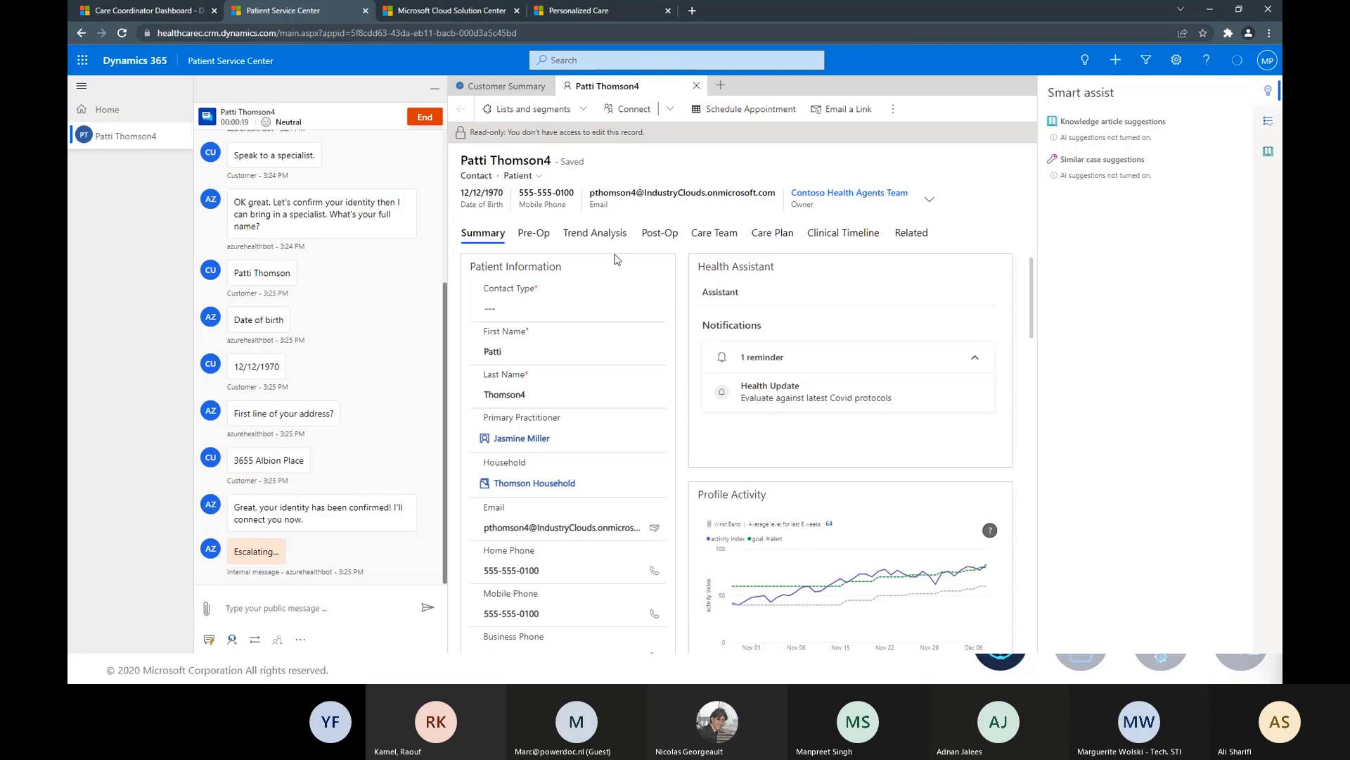
Close the Smart assist pane and scroll through the patient's contact record.
left_click(1268, 91)
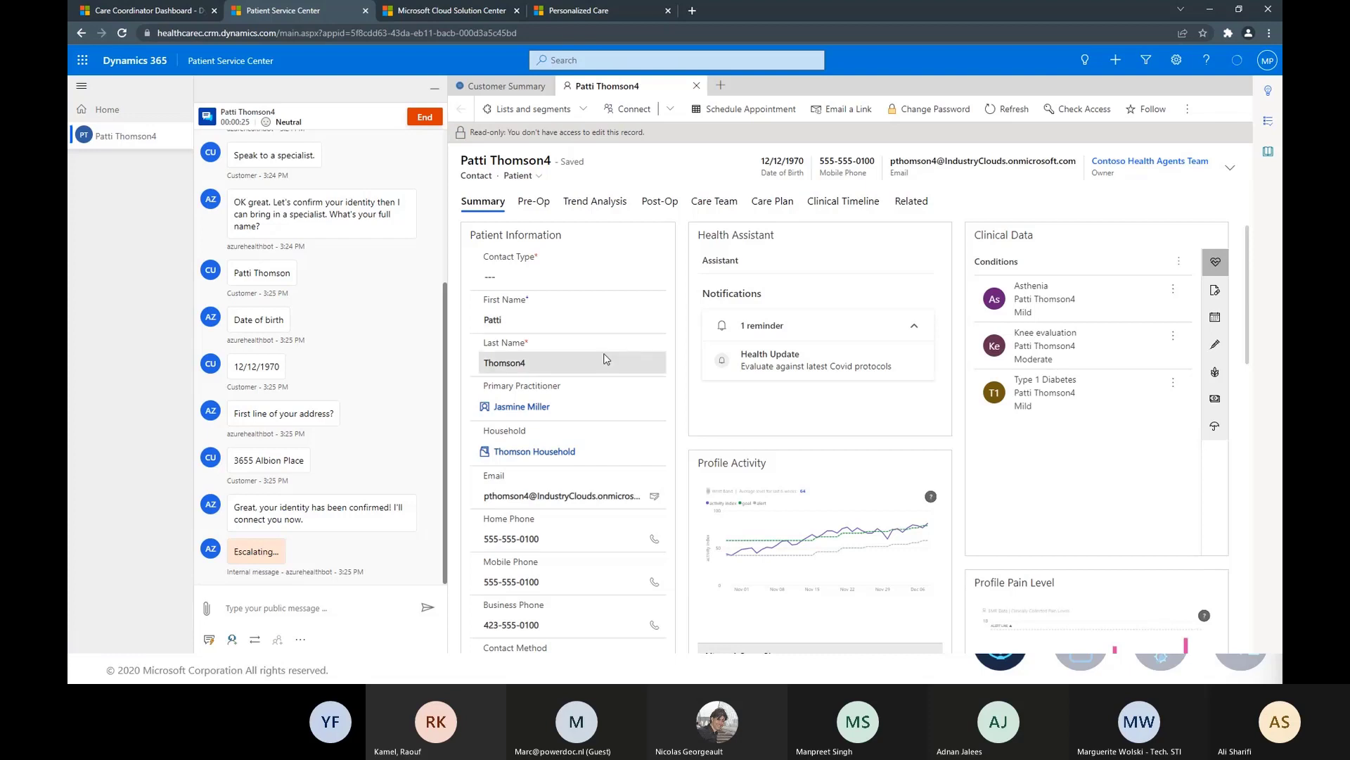
scroll(605, 356, "down", 2)
scroll(626, 372, "down", 3)
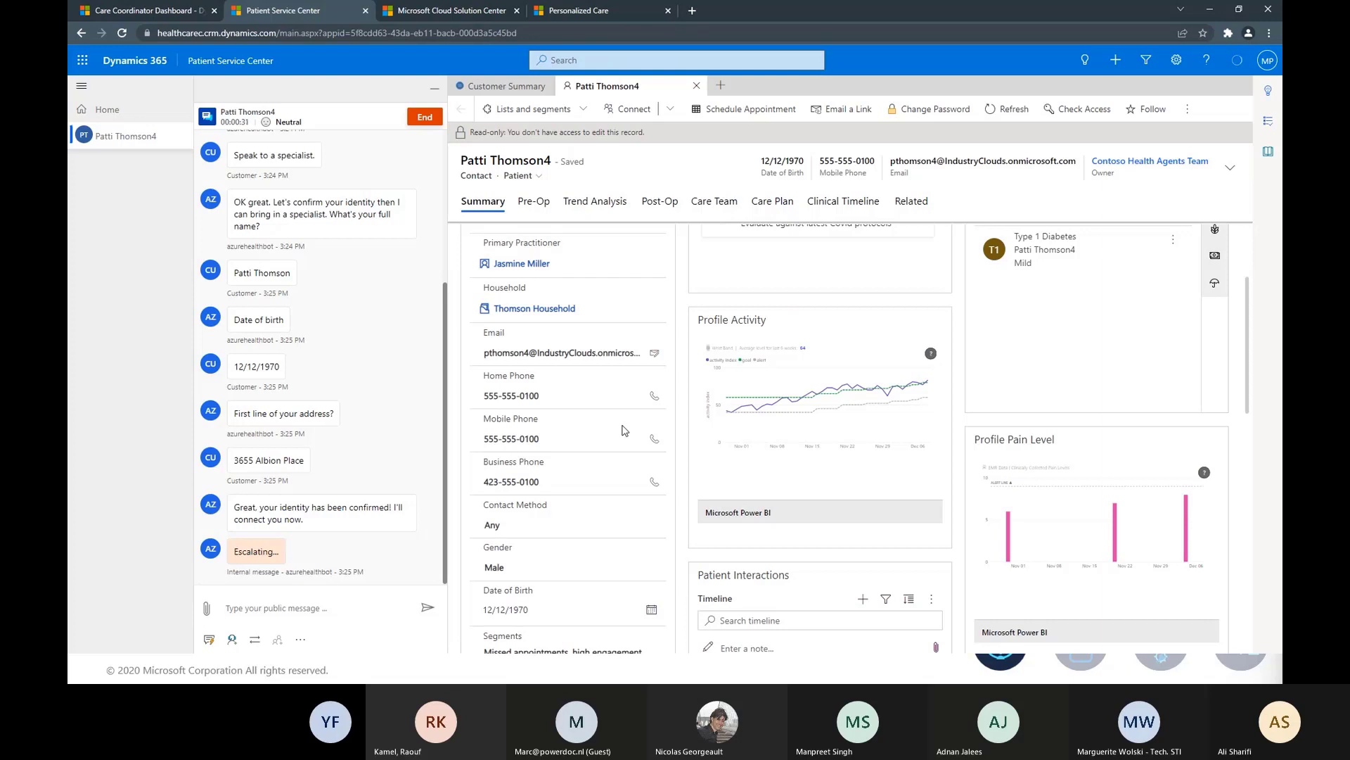
scroll(648, 488, "up", 2)
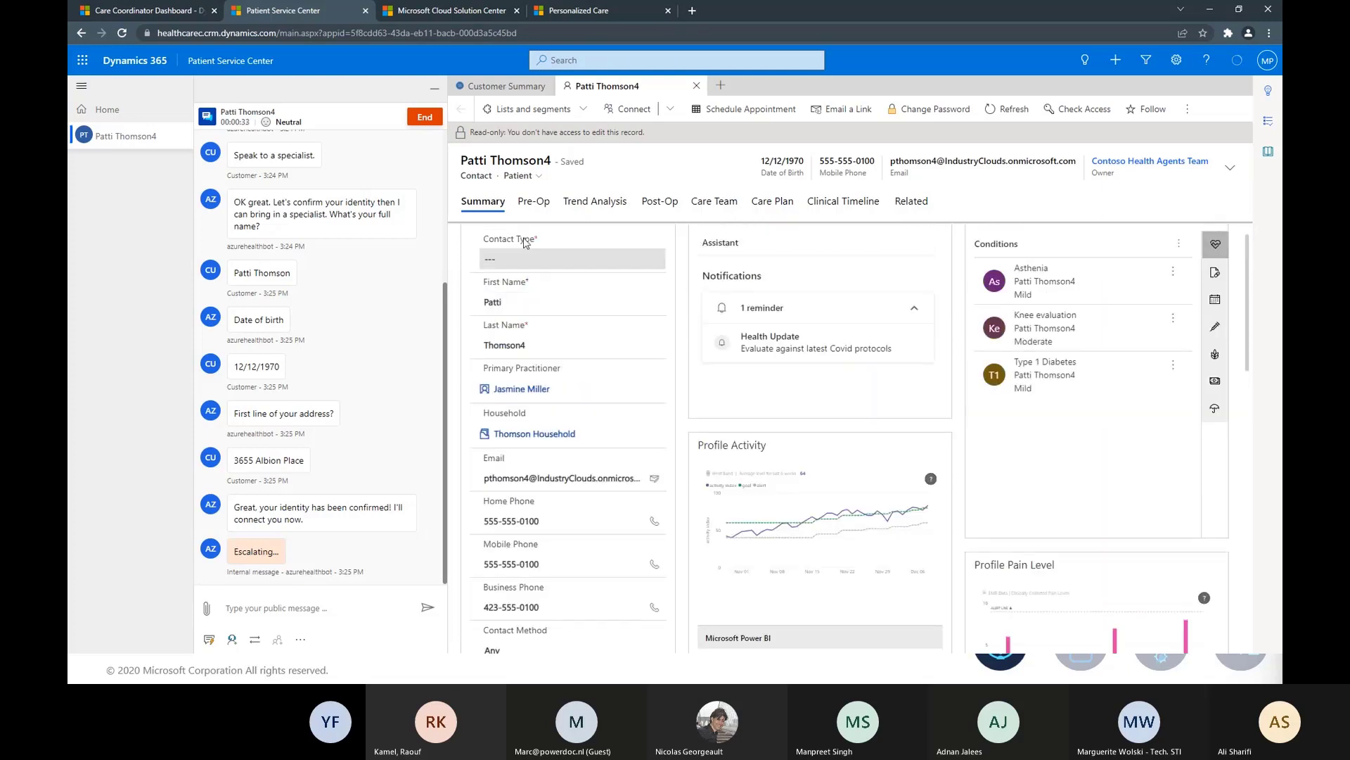
scroll(633, 405, "up", 1)
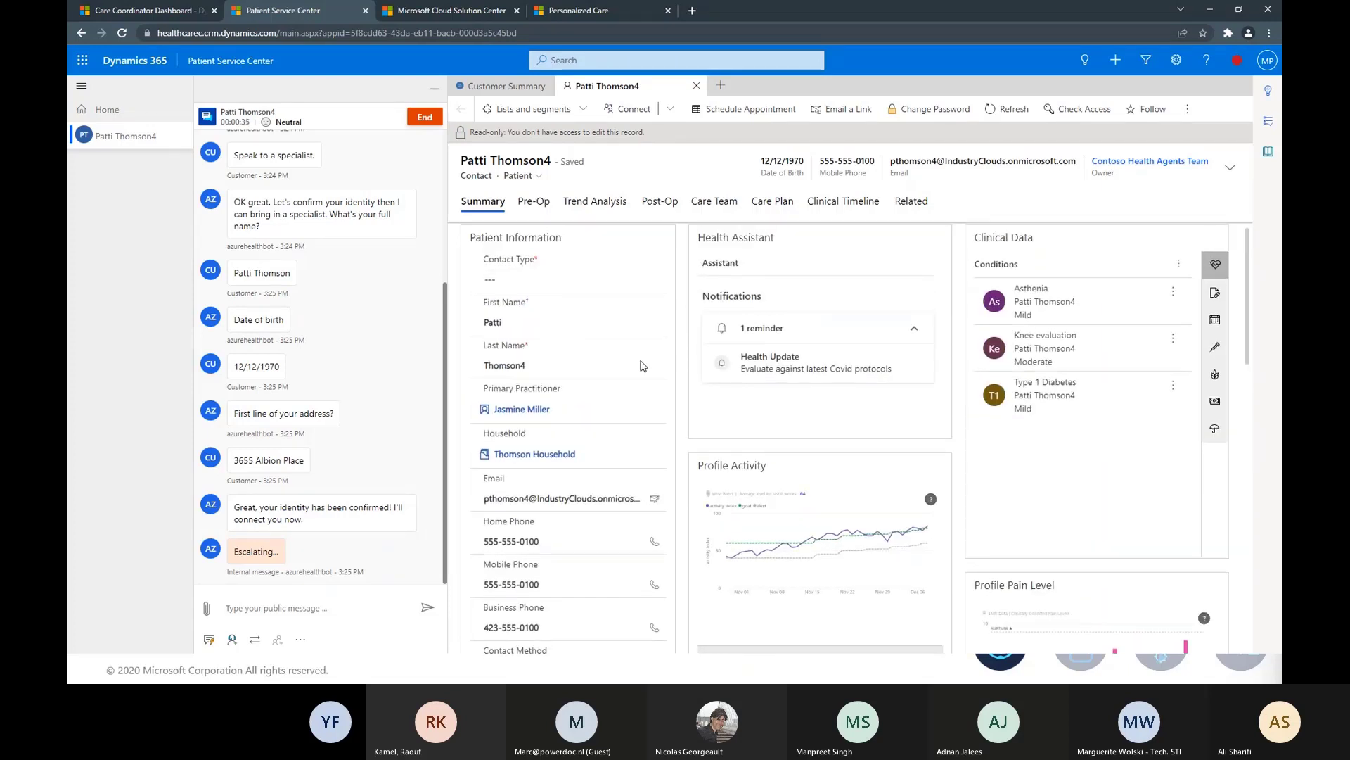
scroll(644, 369, "down", 1)
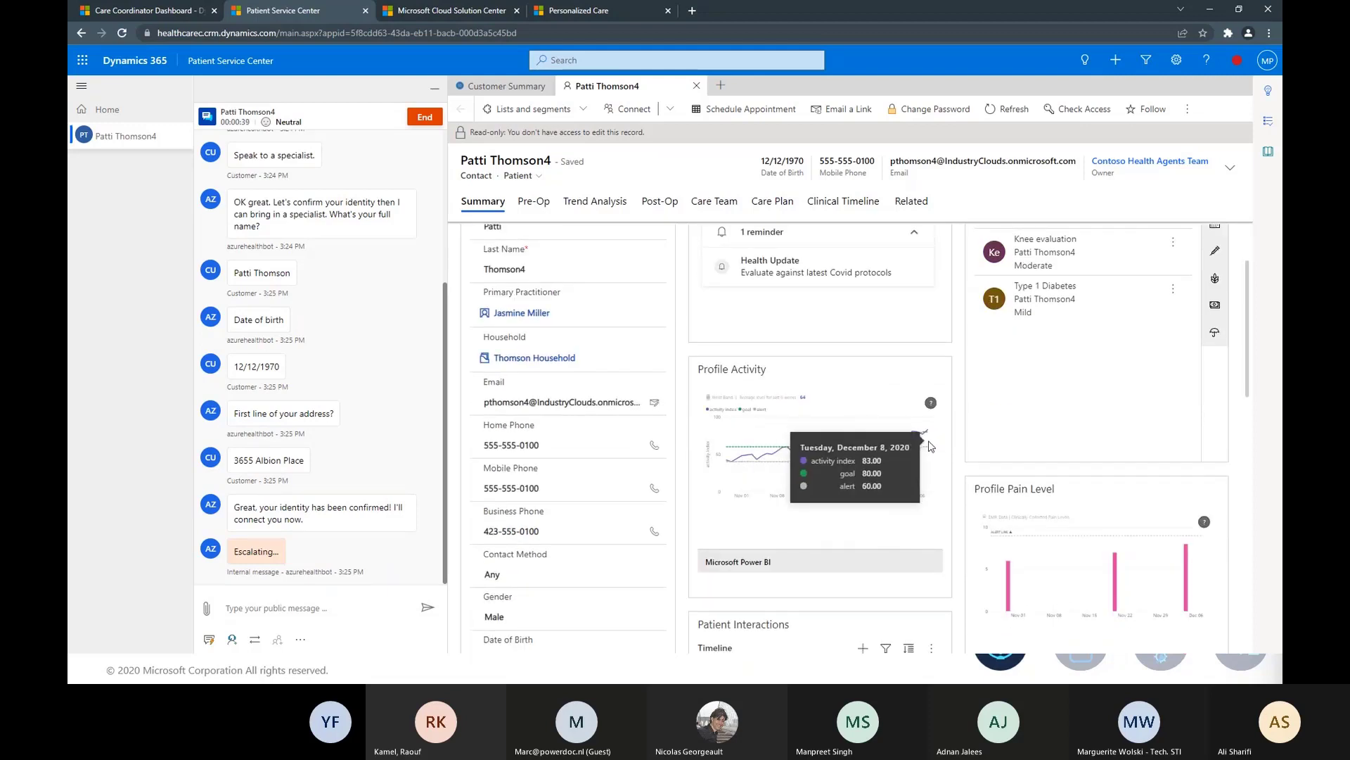
scroll(924, 438, "down", 2)
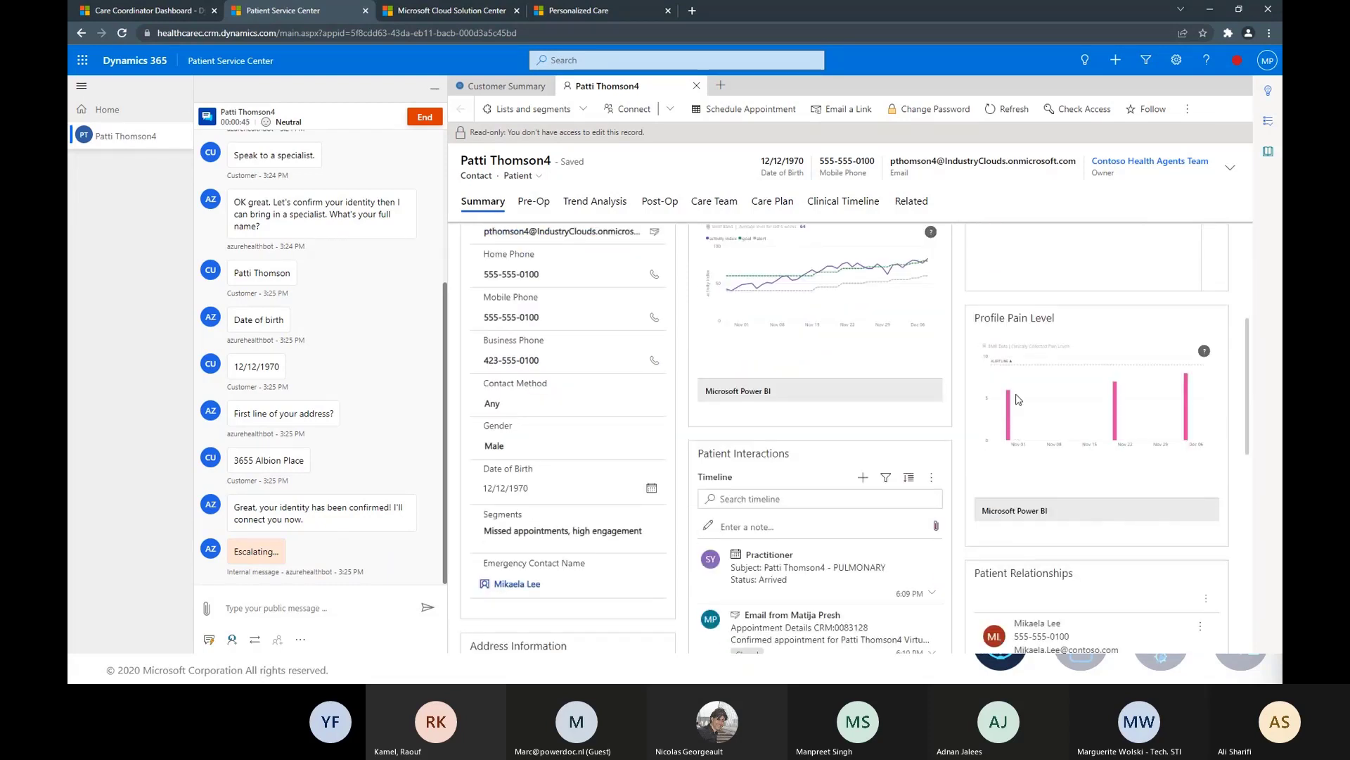
scroll(893, 457, "down", 2)
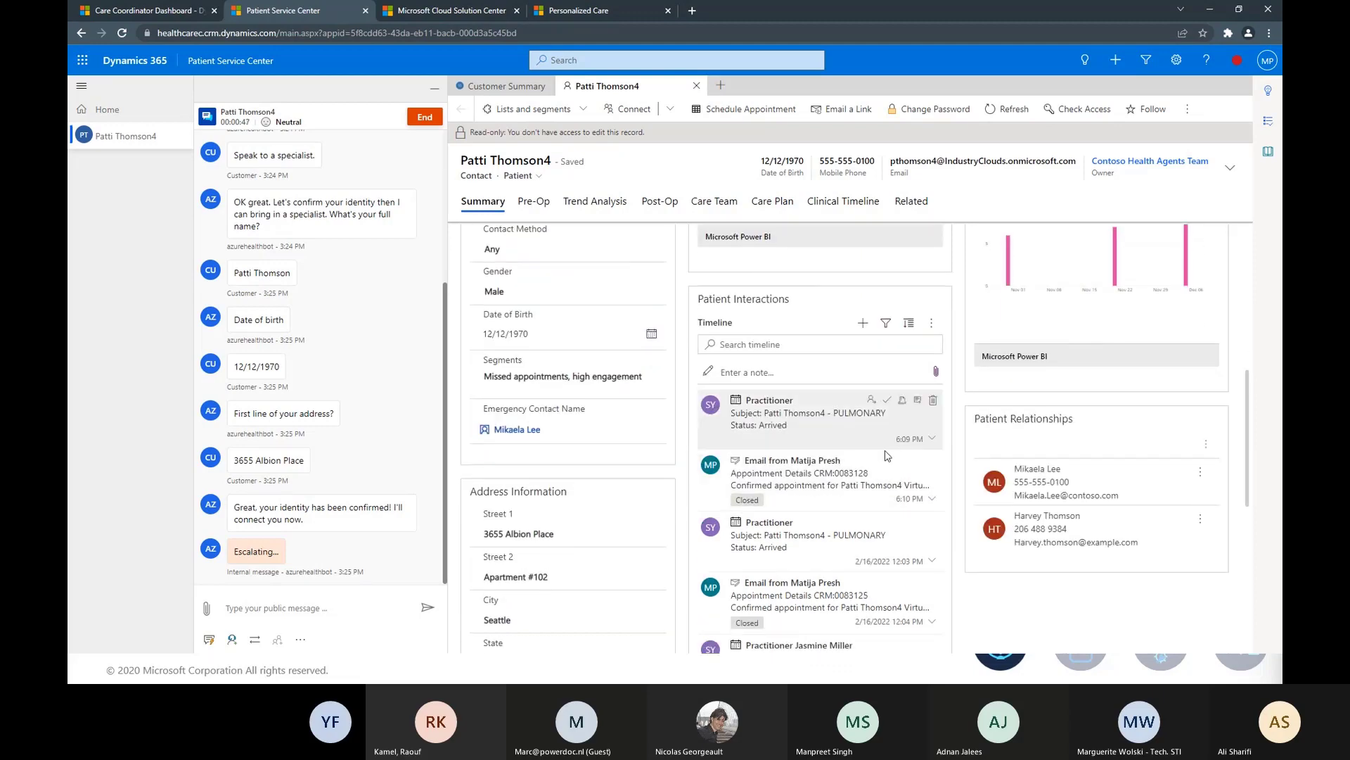
scroll(888, 455, "down", 1)
scroll(779, 398, "down", 4)
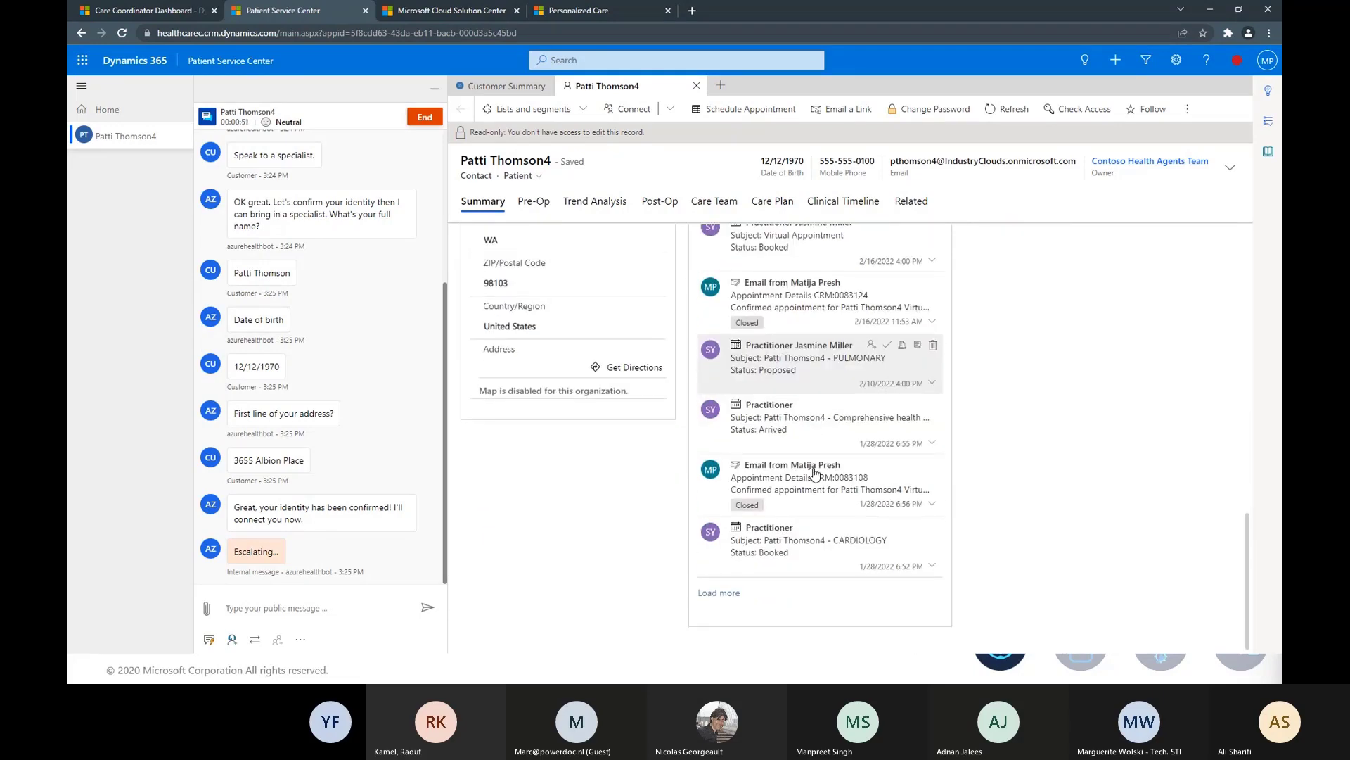
scroll(814, 473, "up", 5)
scroll(814, 472, "up", 5)
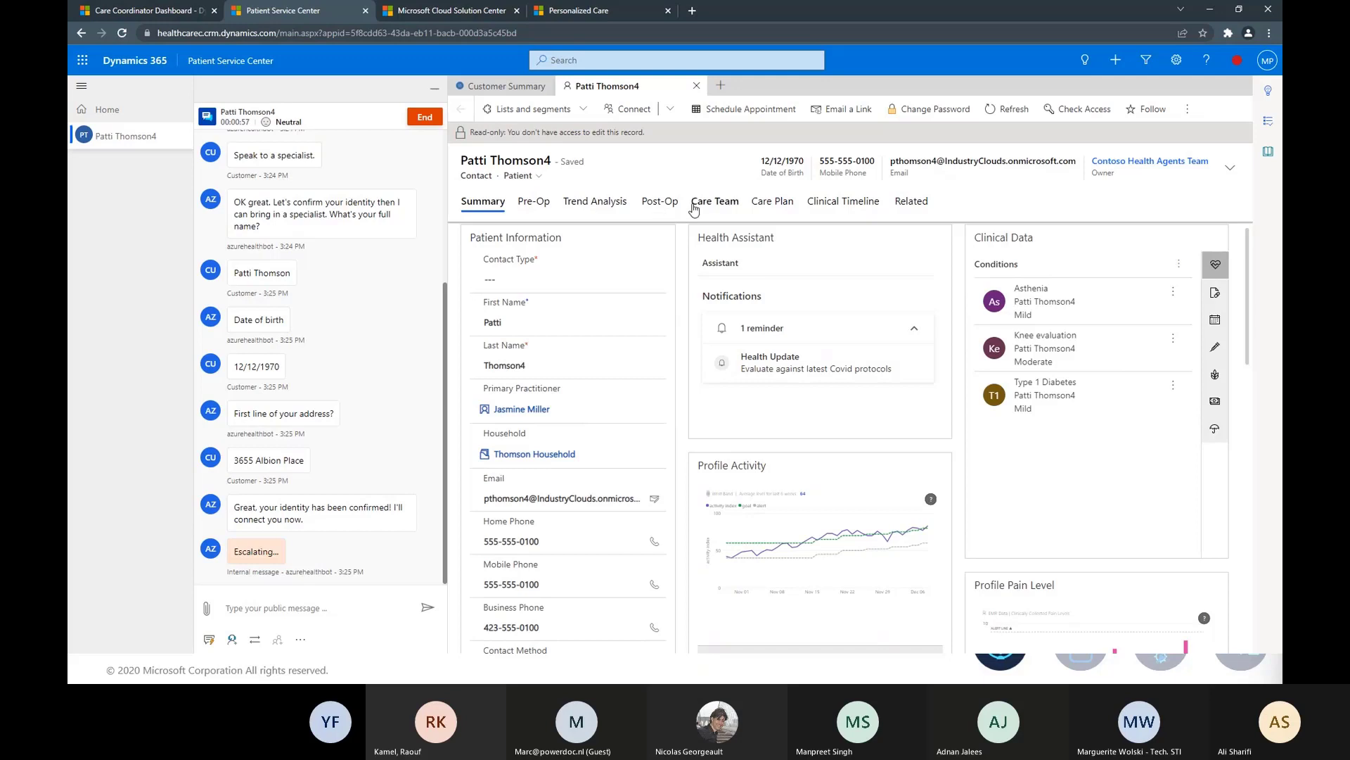
Send the greeting 'hi' to the patient in the chat.
left_click(306, 606)
type("hi")
key("Return")
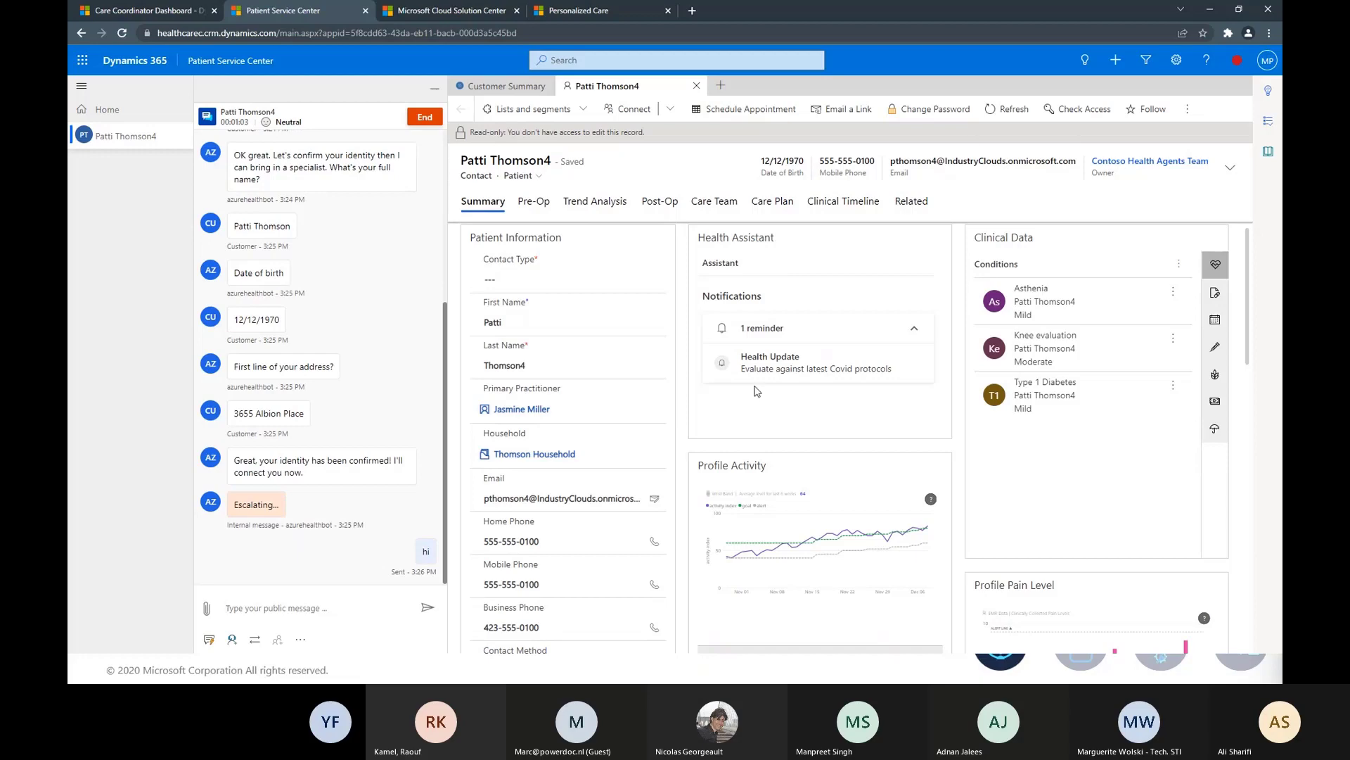
left_click_drag(909, 15, 781, 3)
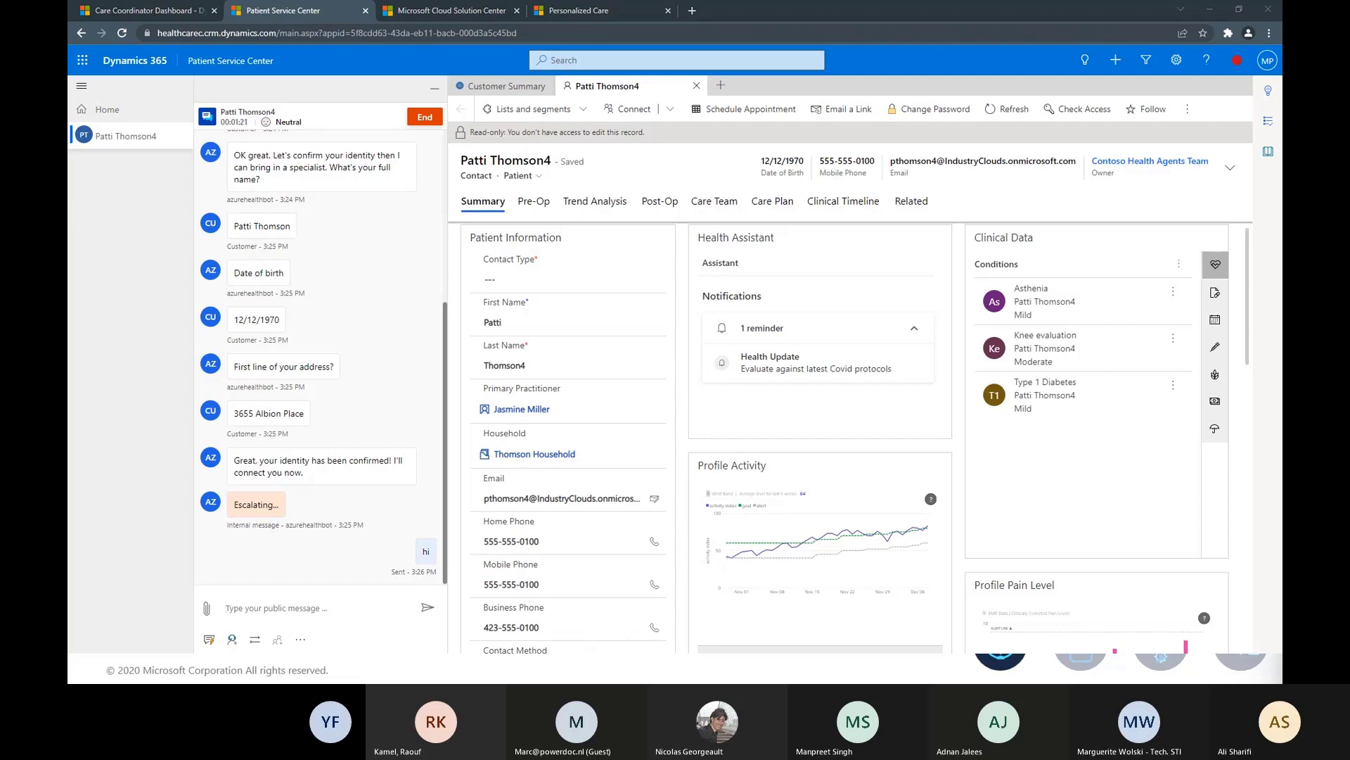
Find the 'Guidance for twisted knees' knowledge article and copy its full text.
left_click(1270, 151)
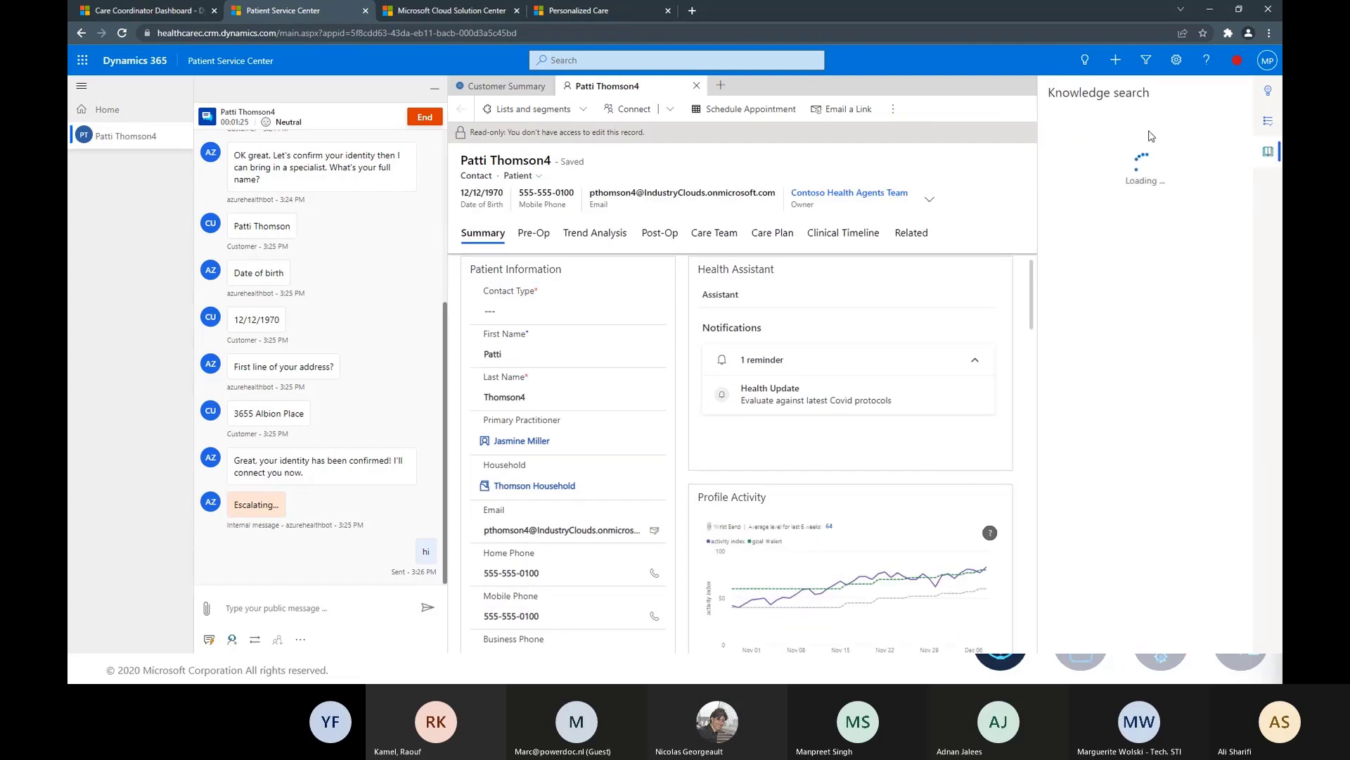
left_click(1129, 138)
type("Guidance for twisted knees")
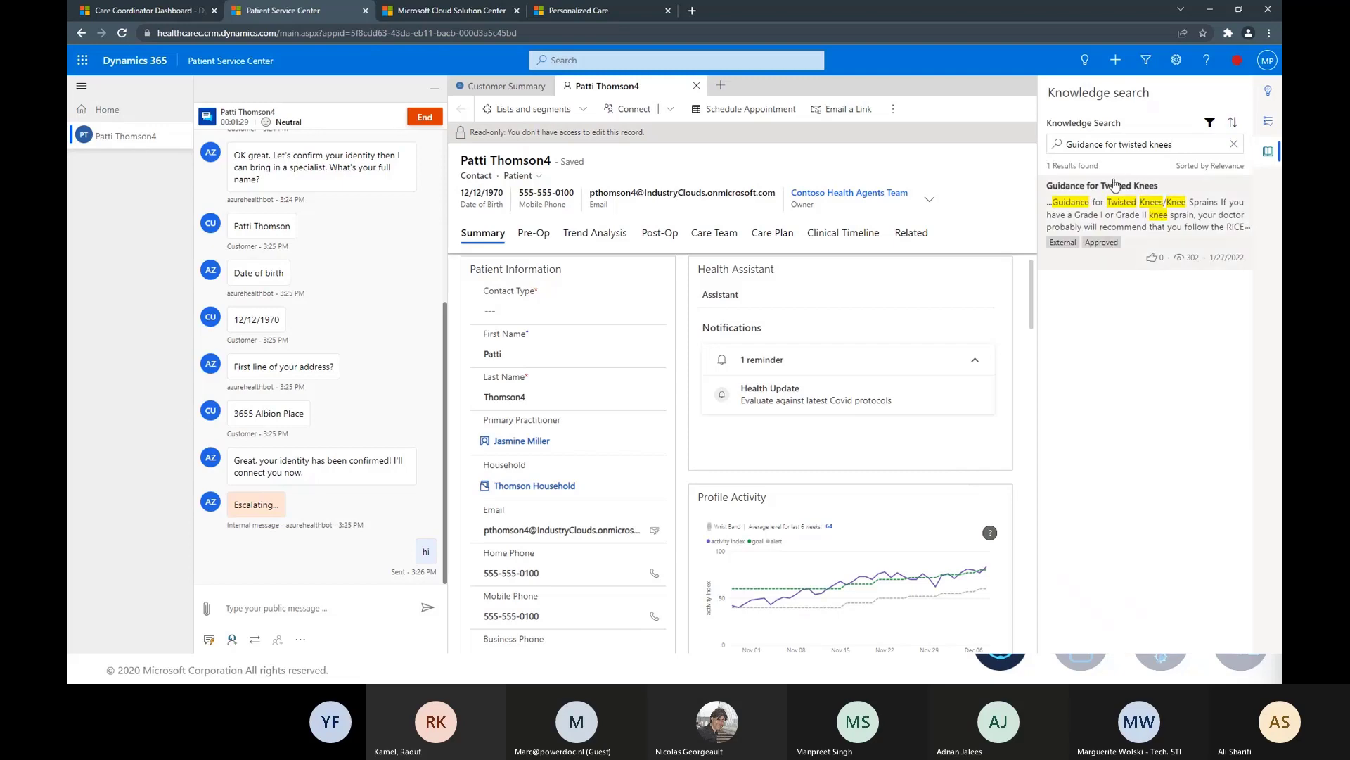
left_click(1123, 232)
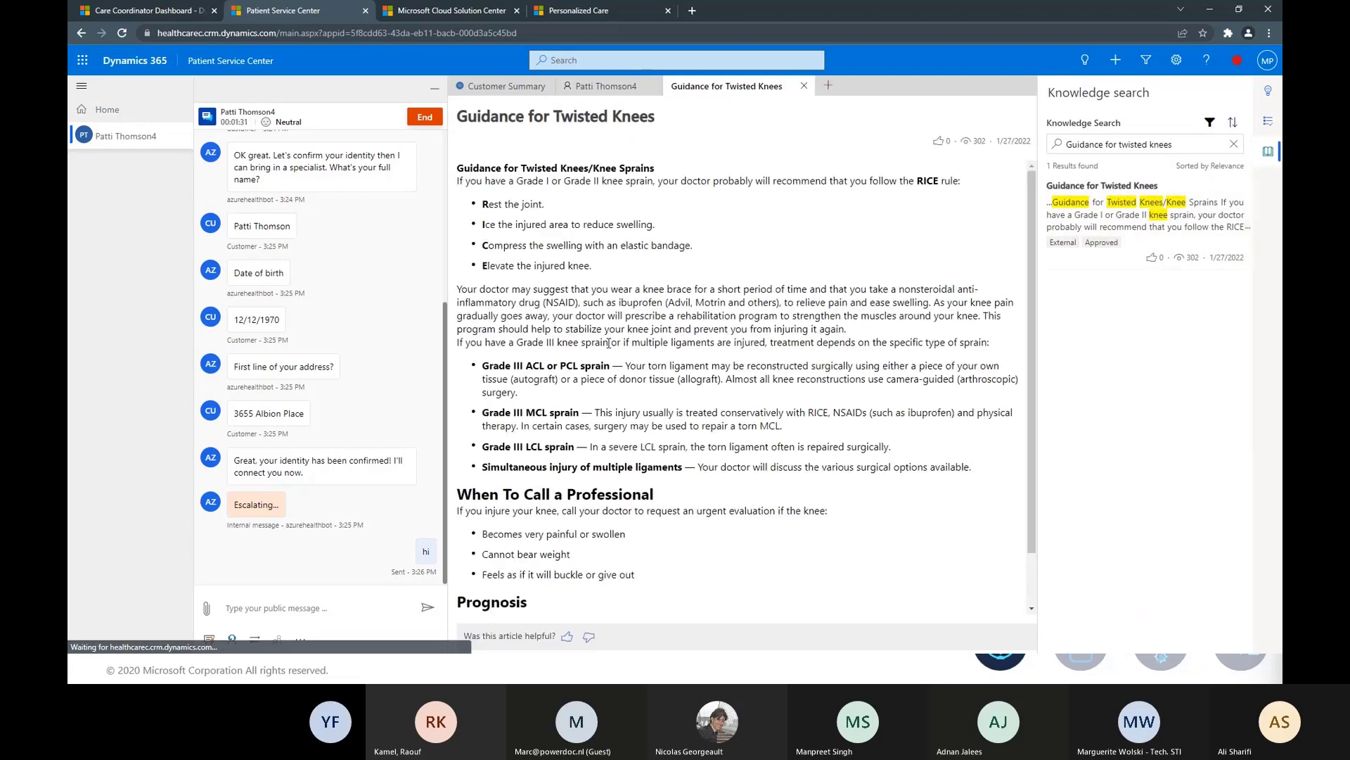
key("ctrl+a")
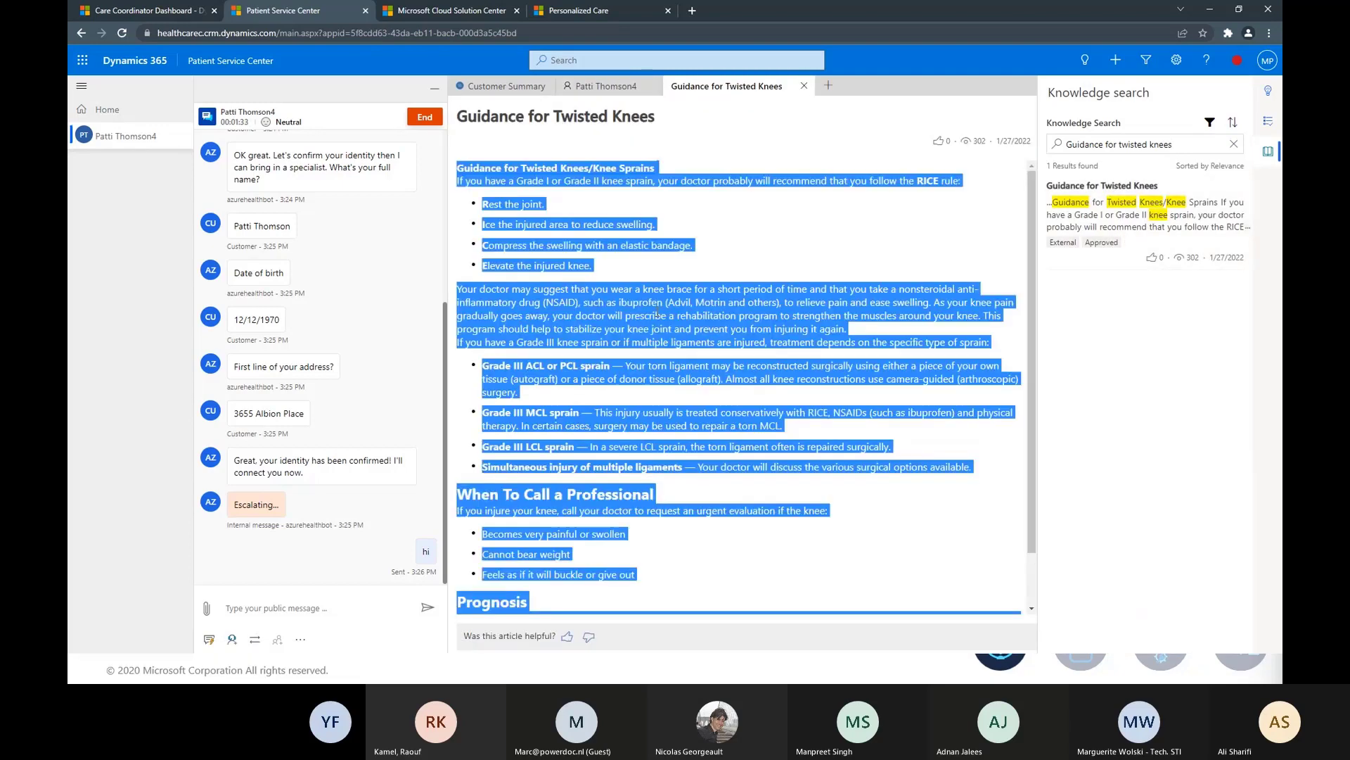
key("ctrl+c")
Paste the article text into the chat and send it to the patient.
left_click(309, 608)
key("ctrl+v")
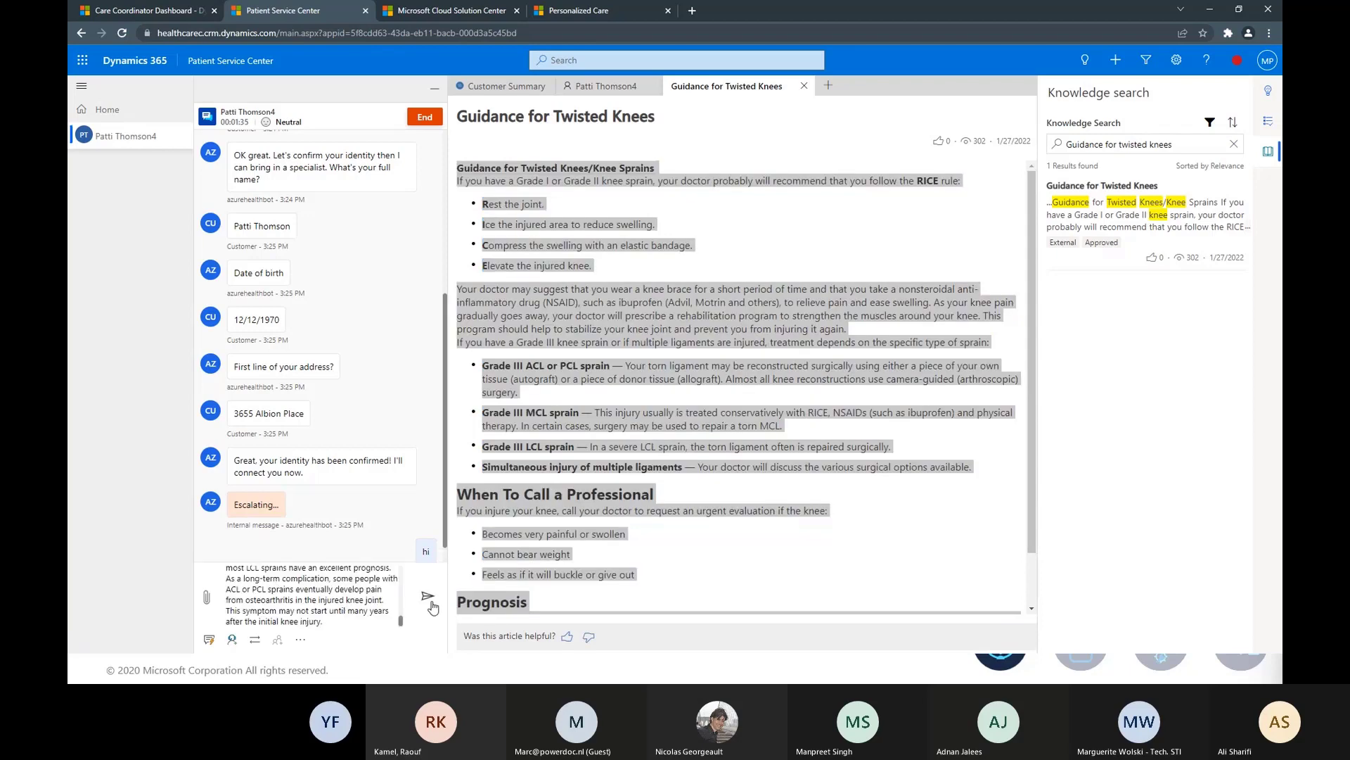
left_click(428, 599)
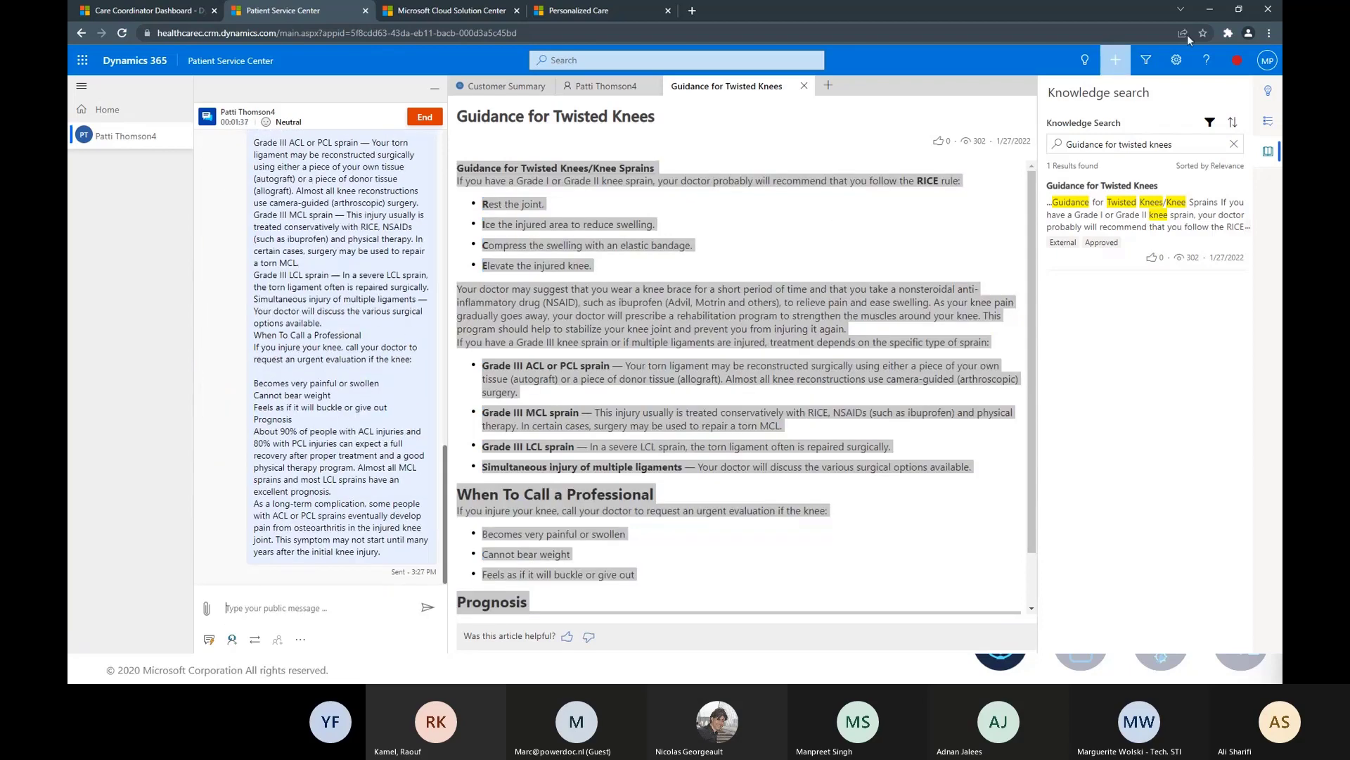
double_click(1090, 15)
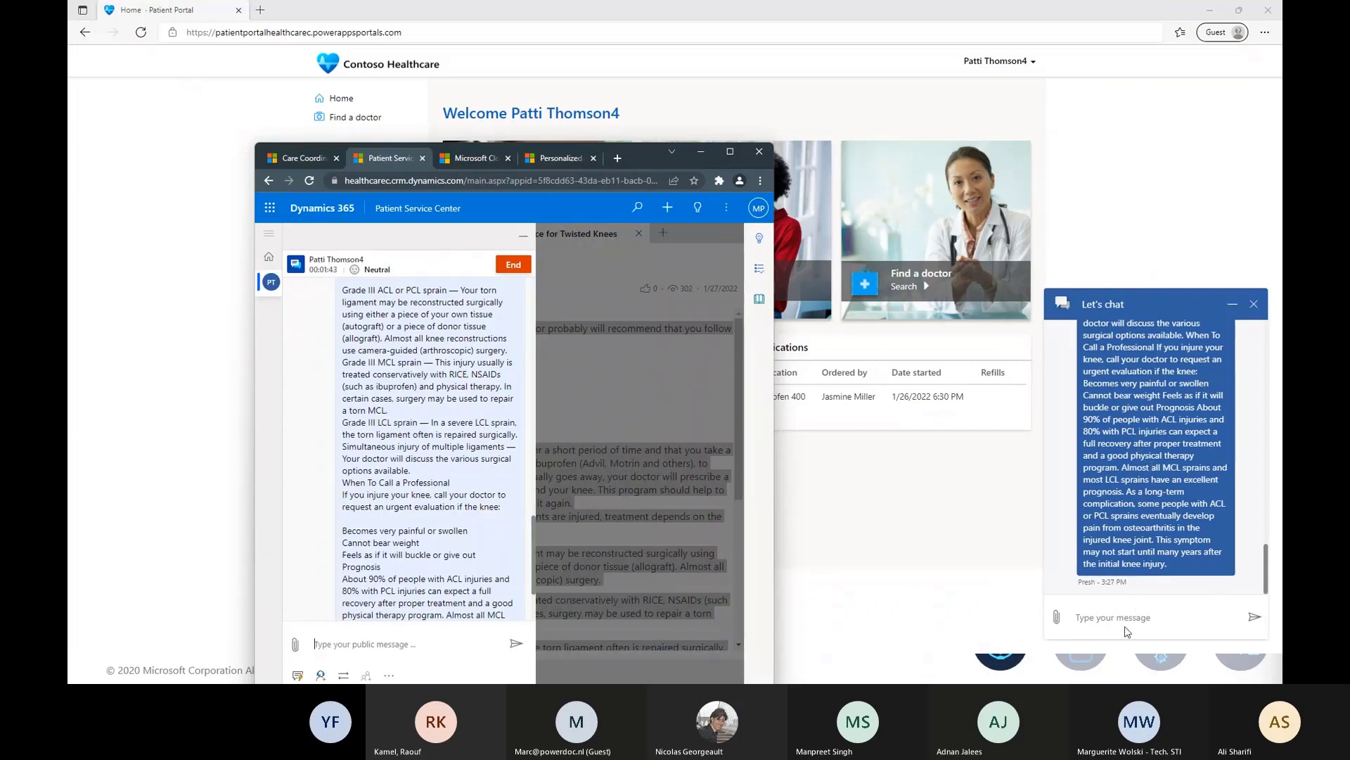
Switch back to the slideshow and advance to the 'Empower health team collaboration' slide.
left_click(731, 154)
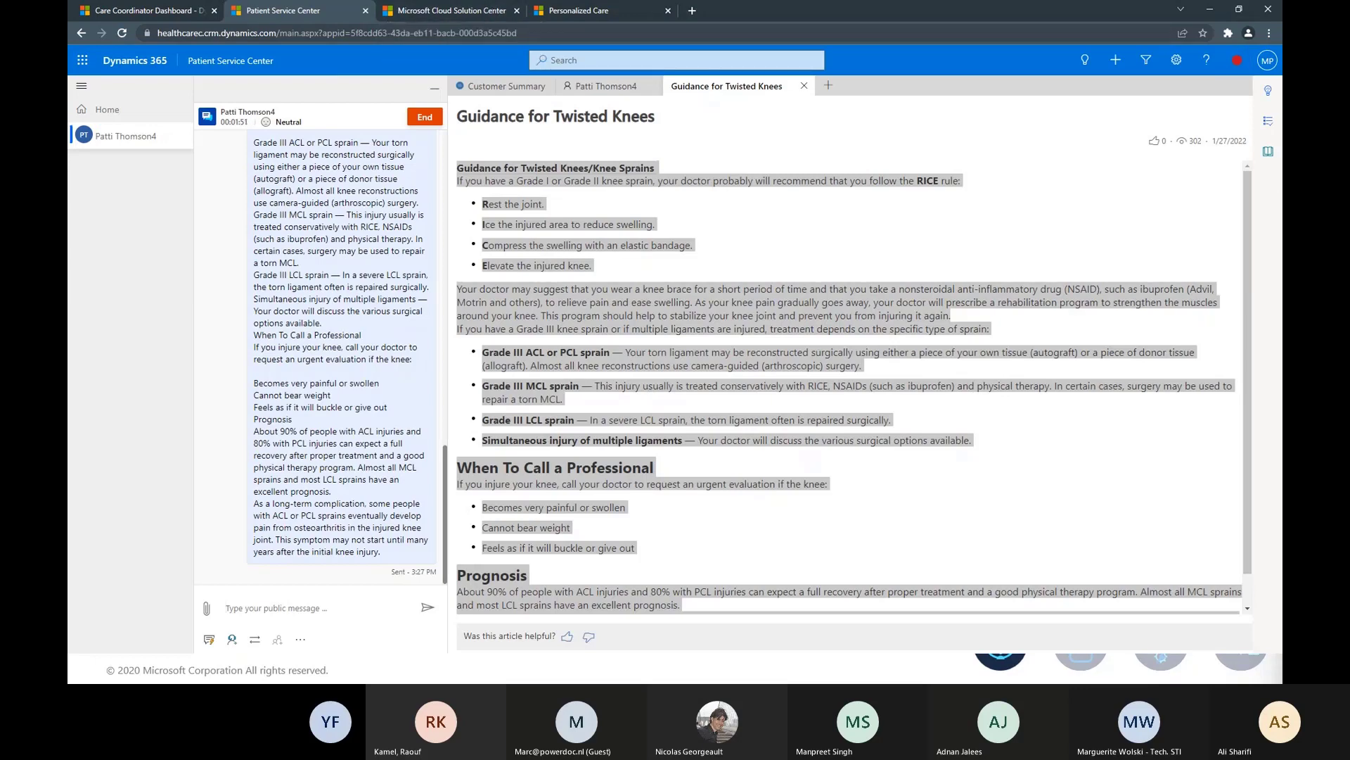
key("alt+Tab")
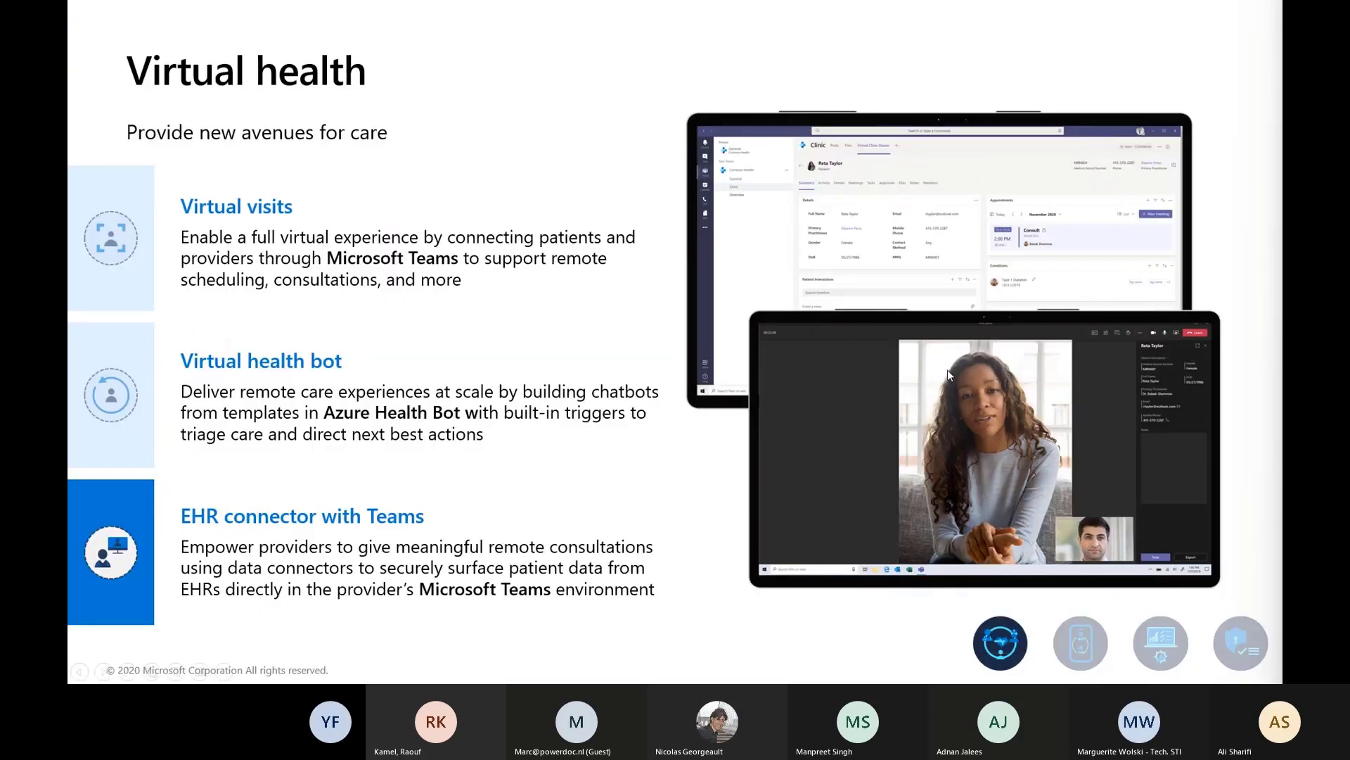
left_click(631, 457)
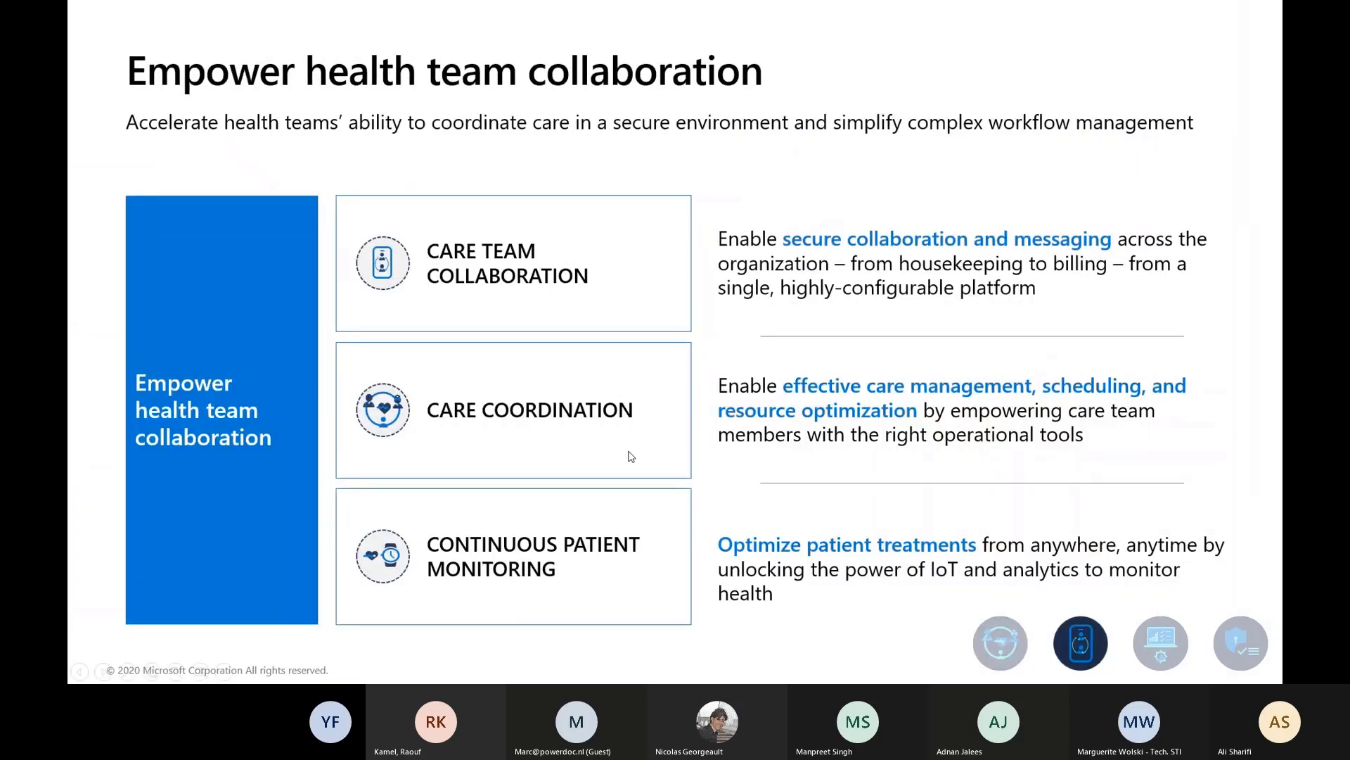